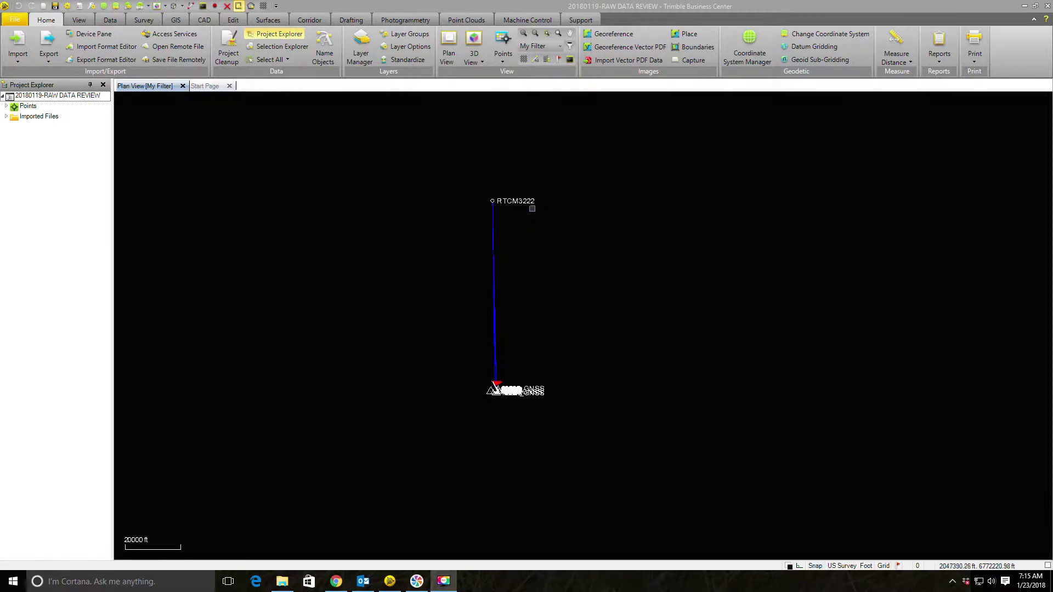
Step: Add a grid coordinate to RTCM3222 with Control Quality for both horizontal and elevation
click(531, 205)
right_click(528, 203)
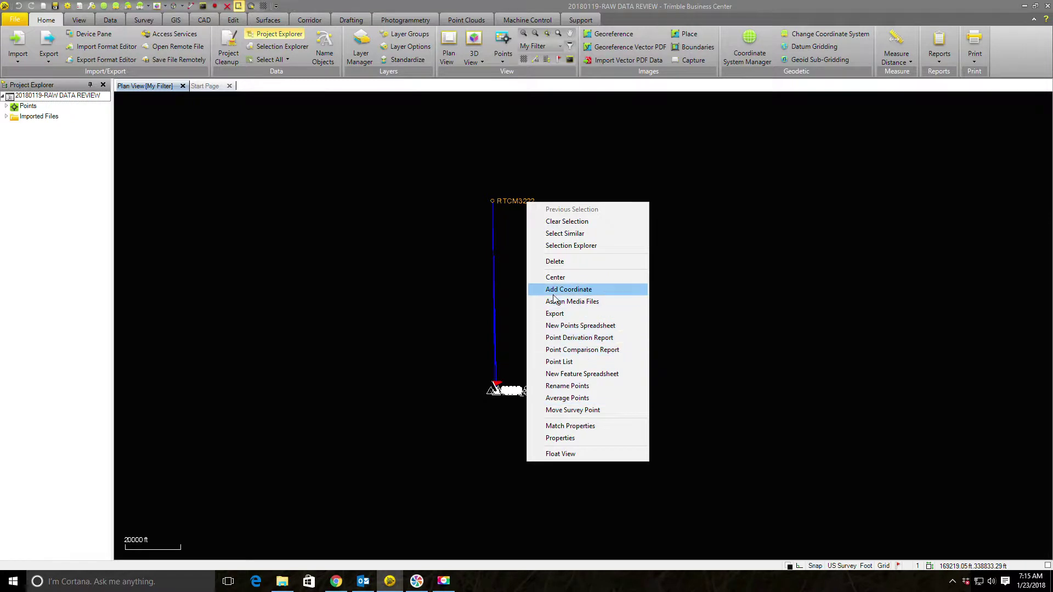
click(571, 438)
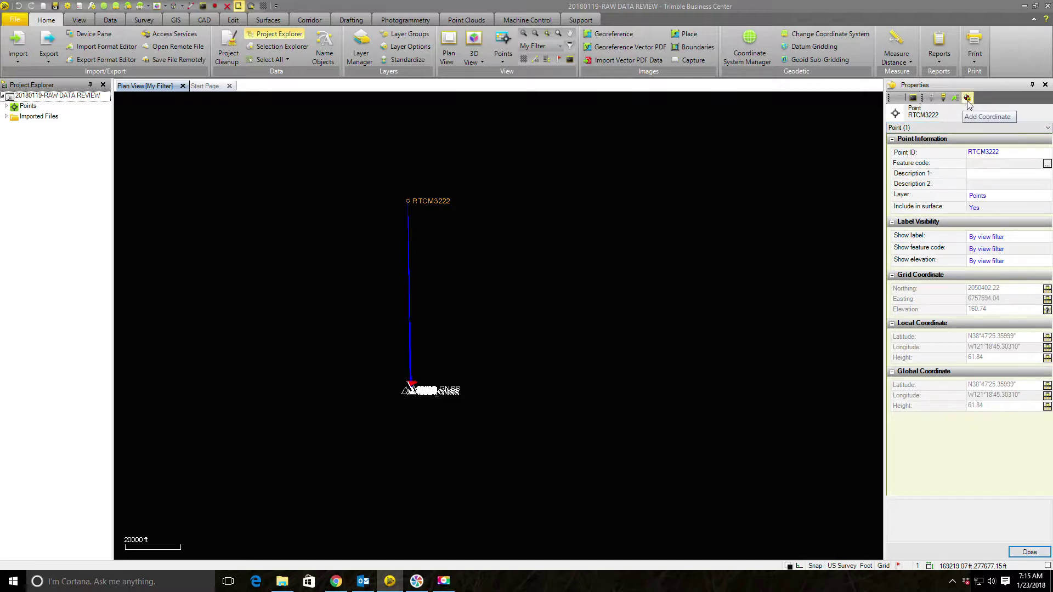
click(967, 98)
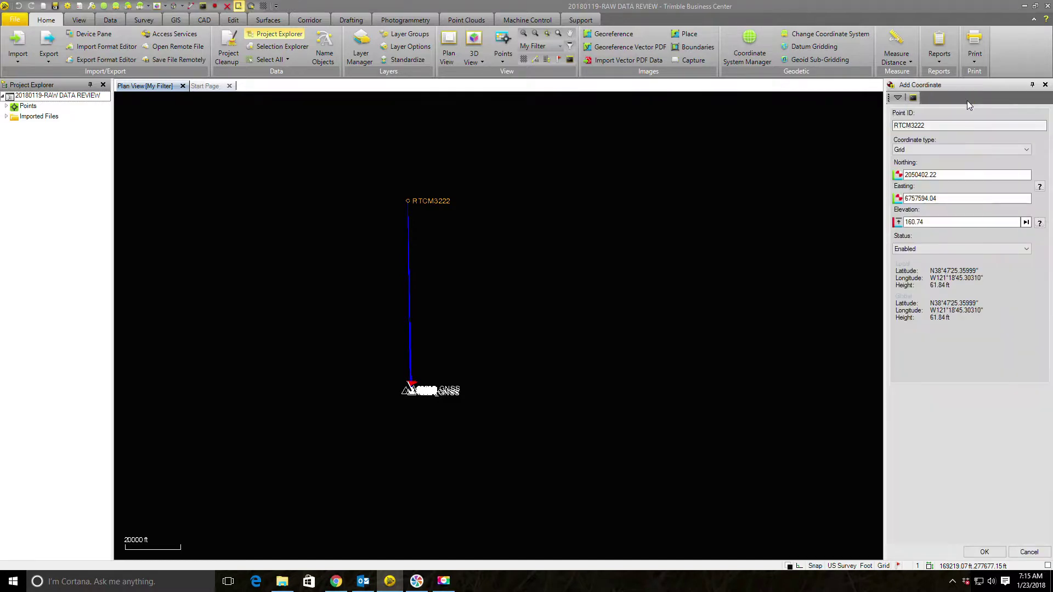
click(933, 172)
double_click(944, 176)
double_click(944, 198)
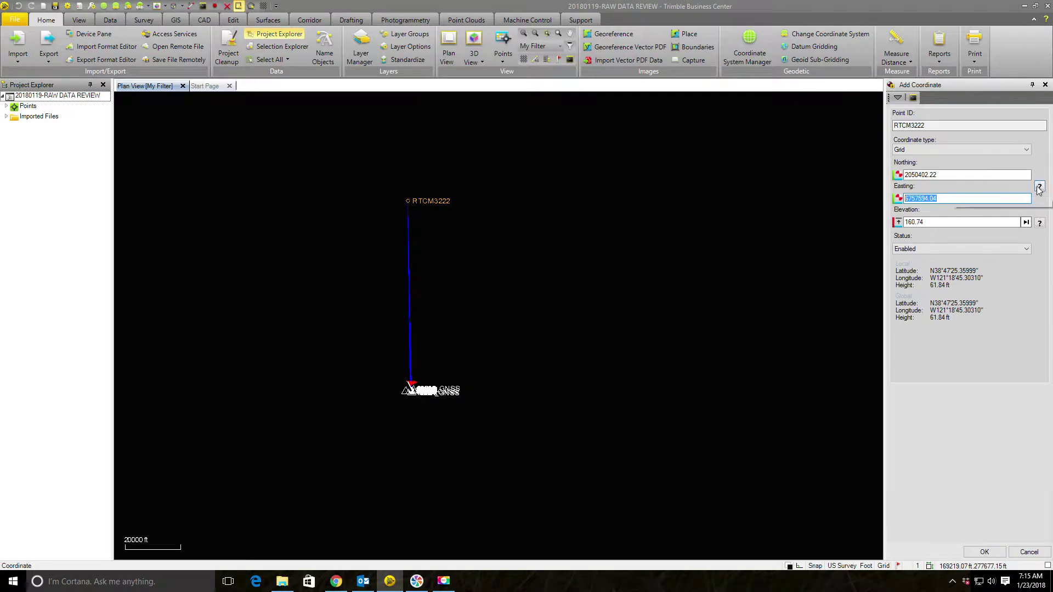
click(1039, 189)
click(1015, 198)
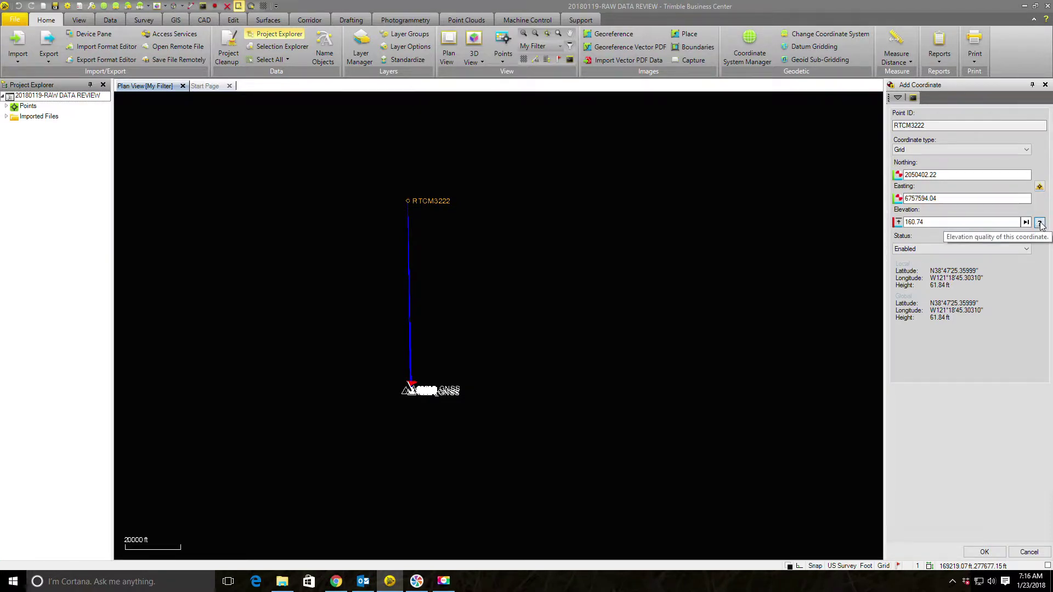
click(1040, 222)
click(1010, 236)
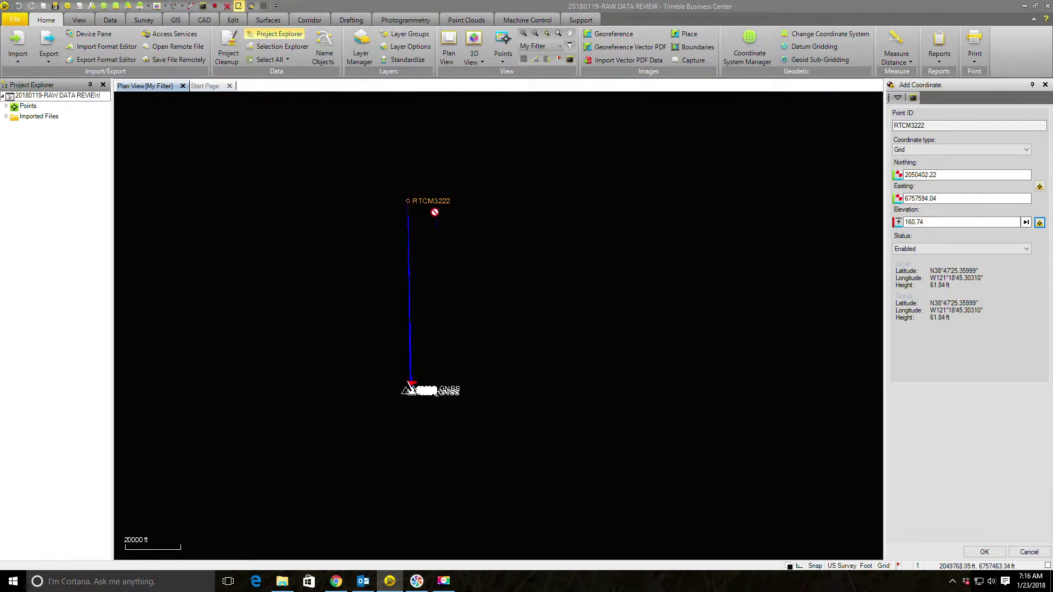
click(986, 553)
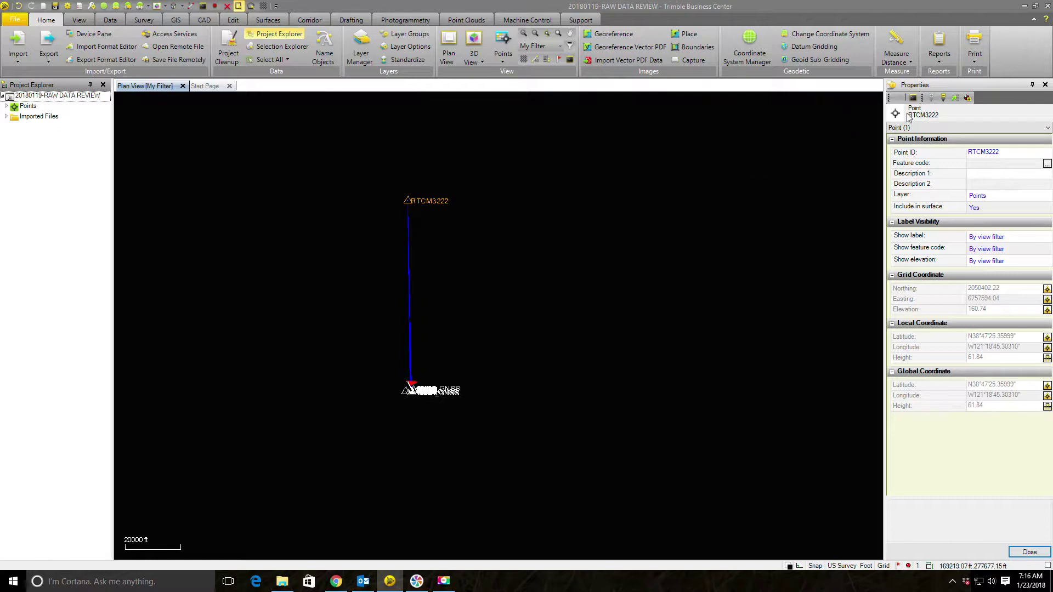
click(955, 99)
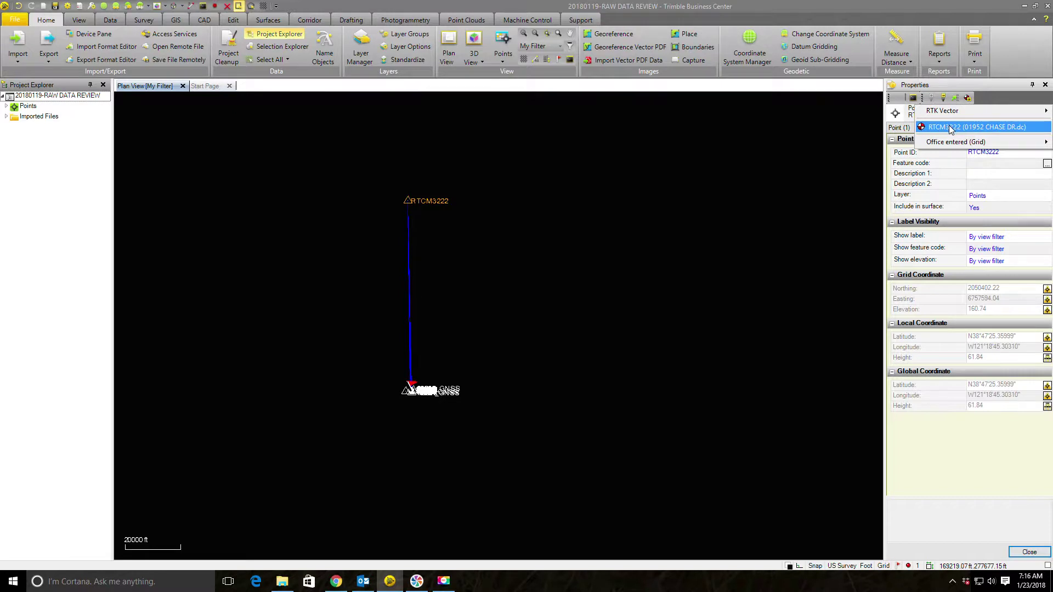
mouse_move(950, 143)
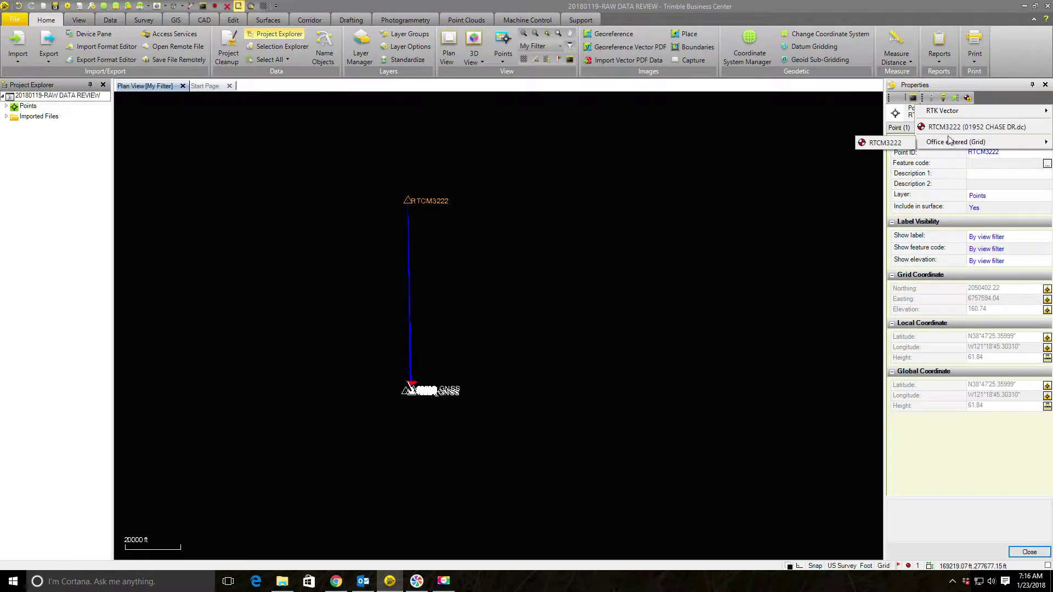
click(958, 133)
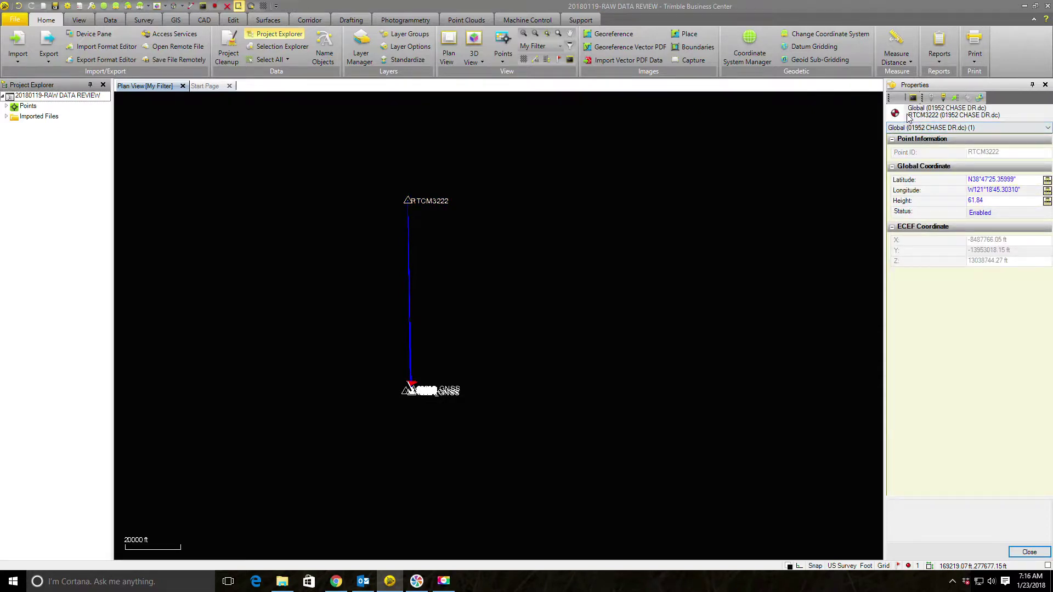
right_click(718, 139)
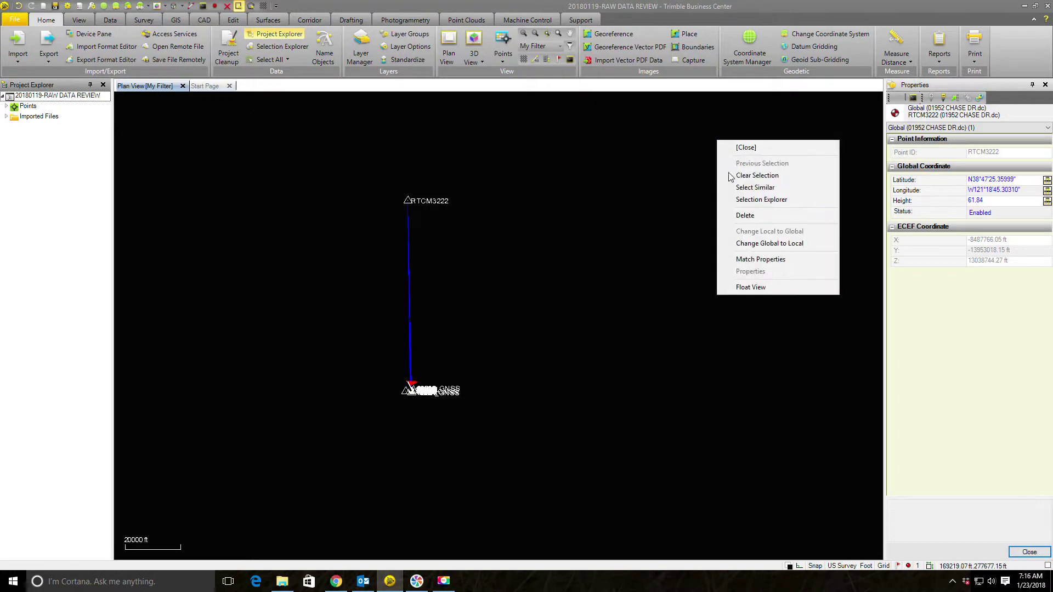
click(747, 216)
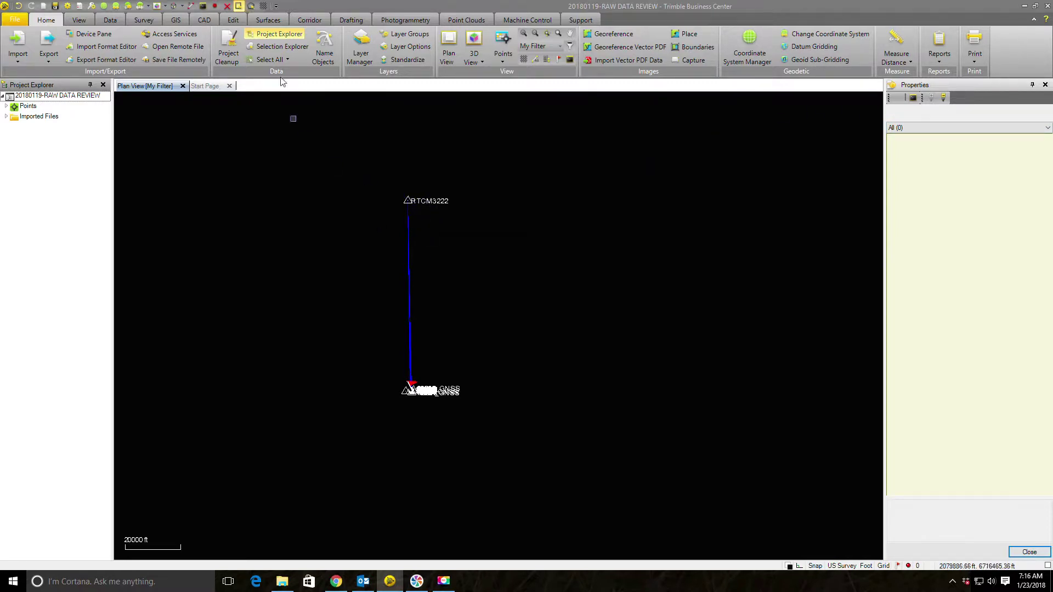
Step: Run Compute Project, inspect the GNSS cluster up close, then zoom to the project extents
click(215, 6)
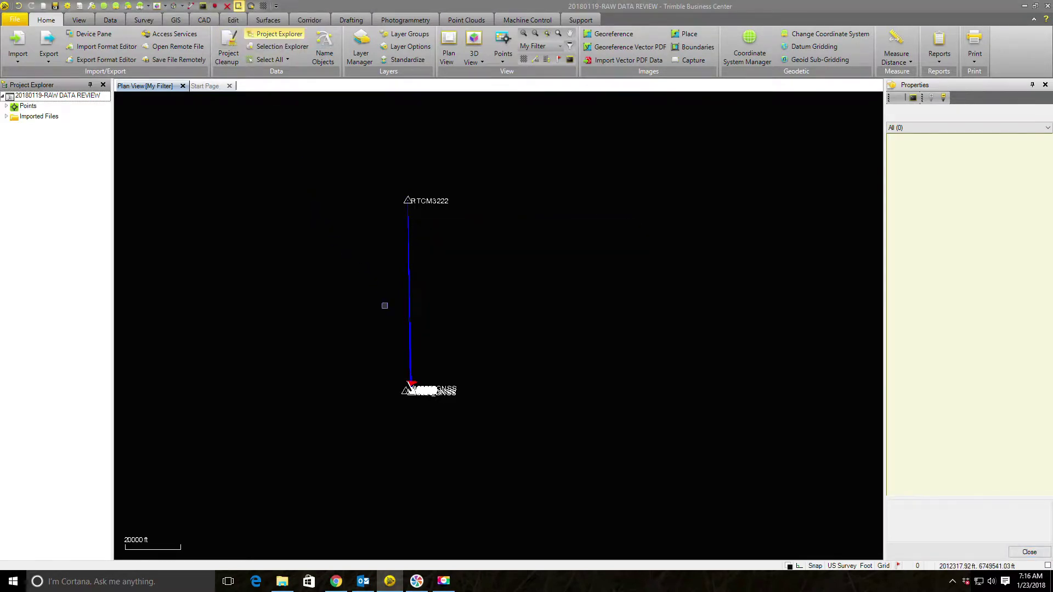
scroll(371, 396, up, 2)
scroll(426, 406, up, 4)
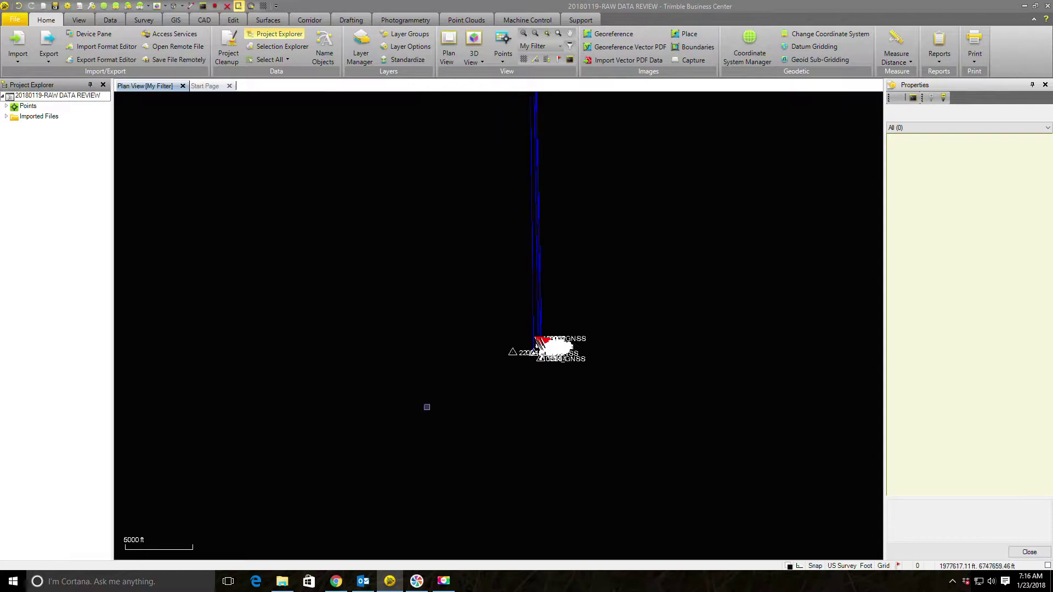
scroll(553, 352, up, 1)
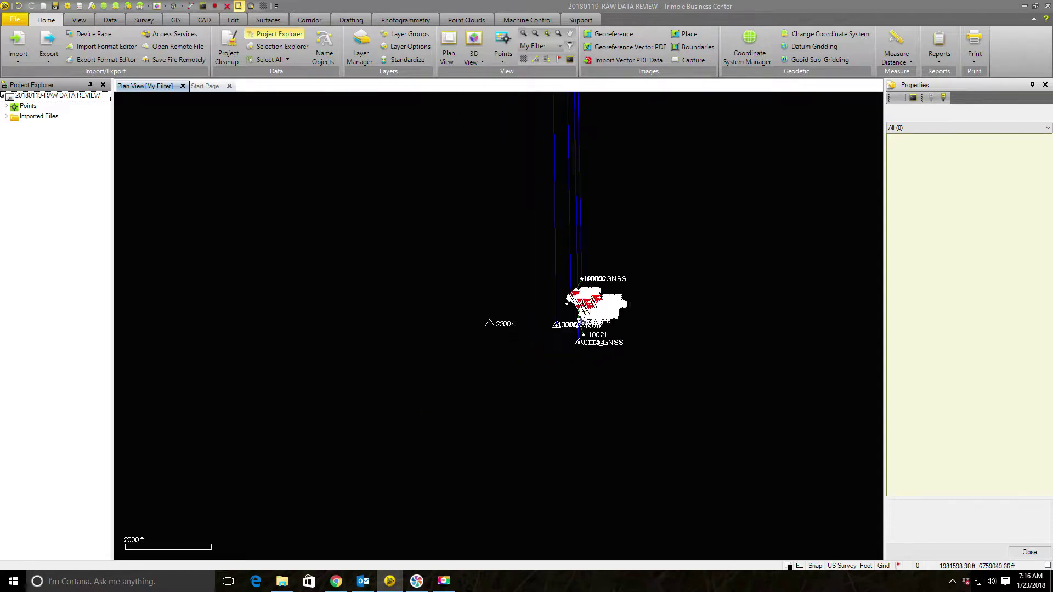
scroll(594, 314, up, 6)
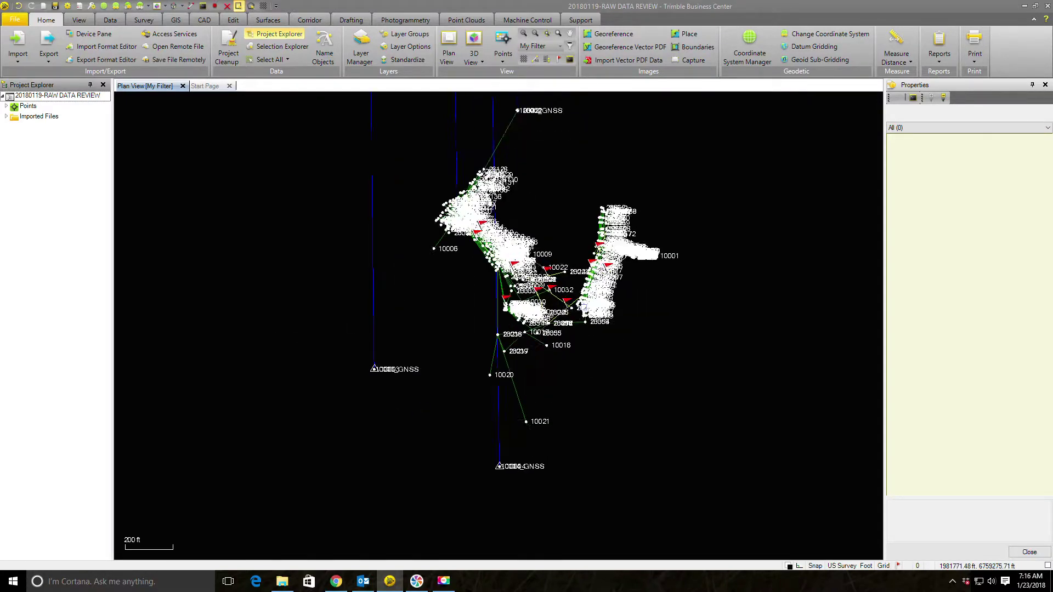
scroll(584, 308, up, 1)
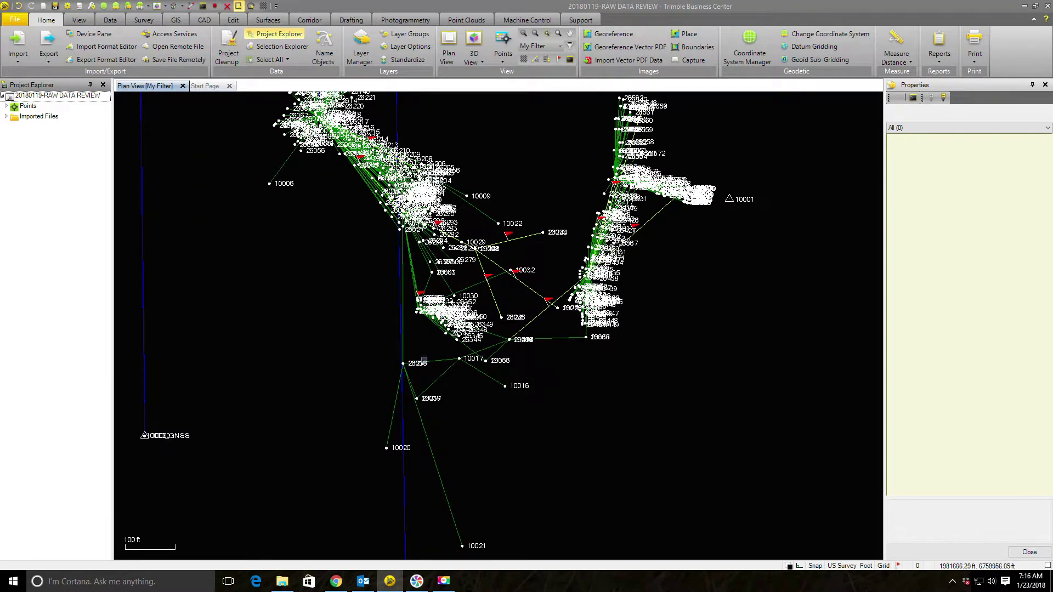
middle_drag(355, 281, 371, 296)
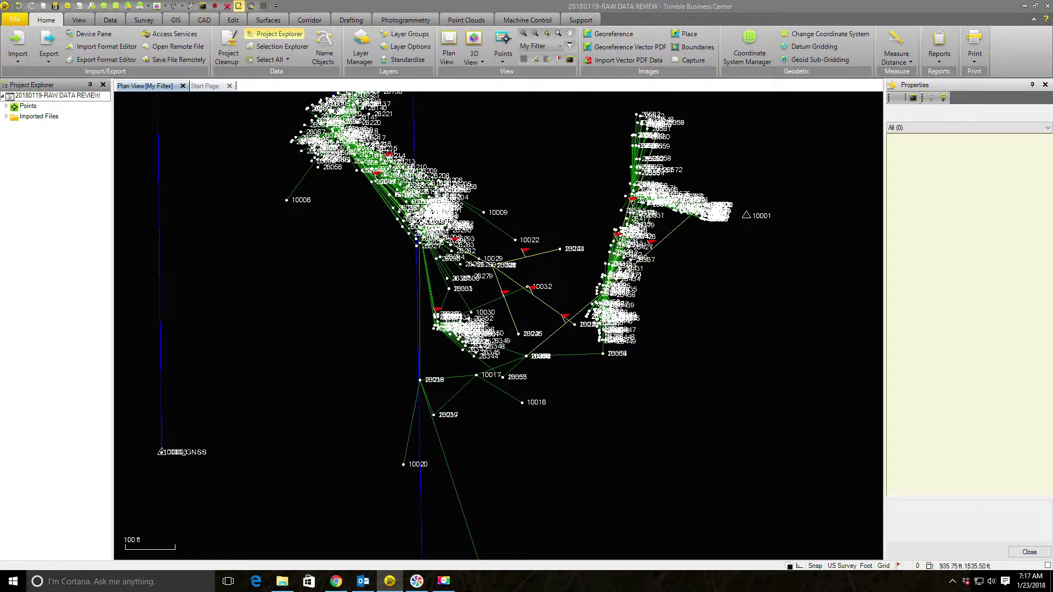
key(alt+w)
key(z)
key(e)
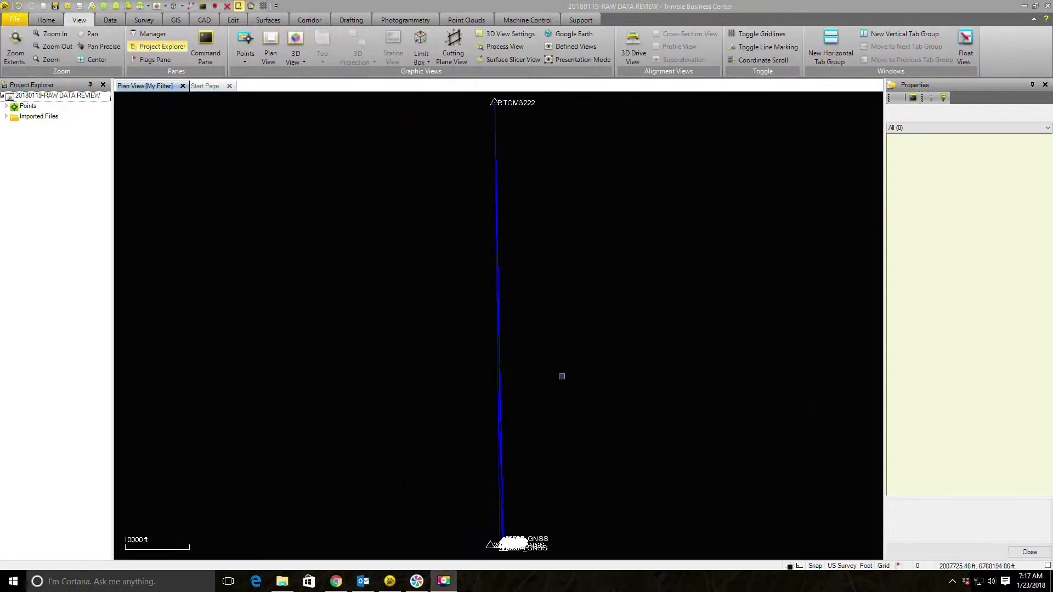
Step: Zoom in on the topmost GNSS point until 10012 separates from 10002, and select 10012
scroll(562, 376, up, 6)
scroll(529, 430, up, 4)
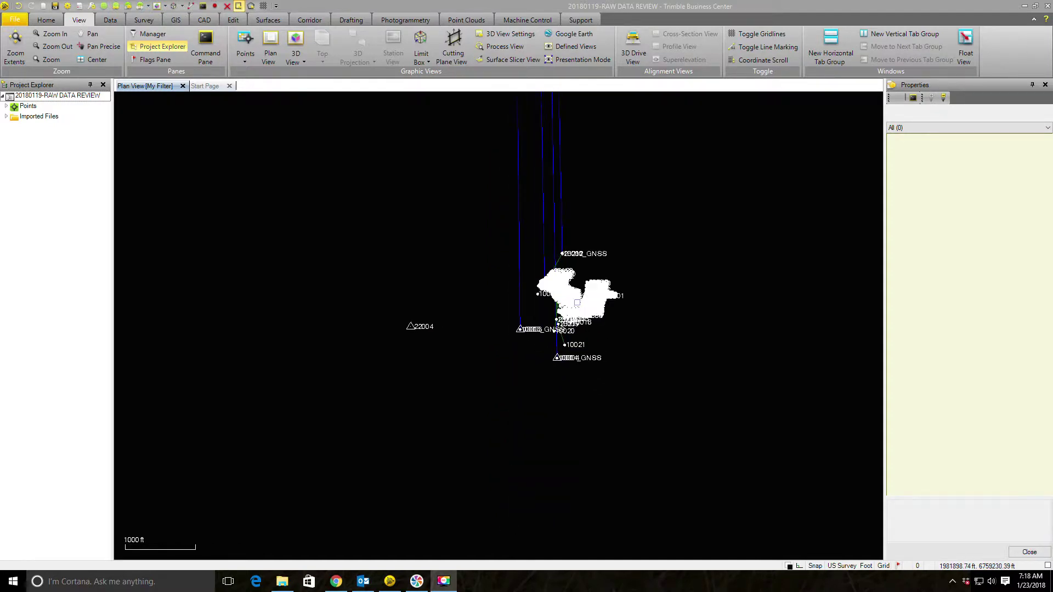
scroll(577, 303, up, 5)
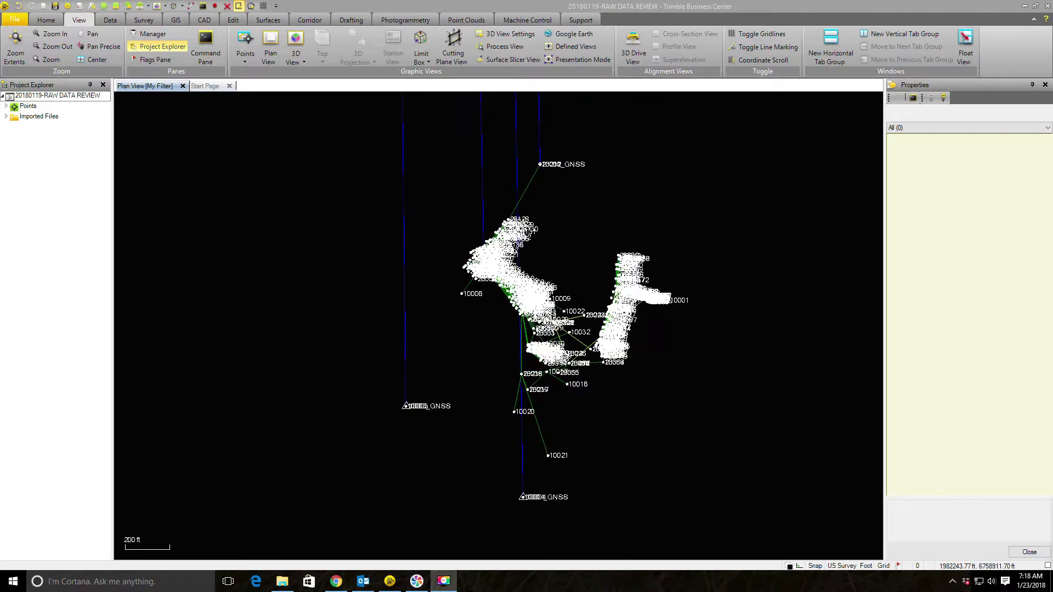
scroll(524, 244, up, 2)
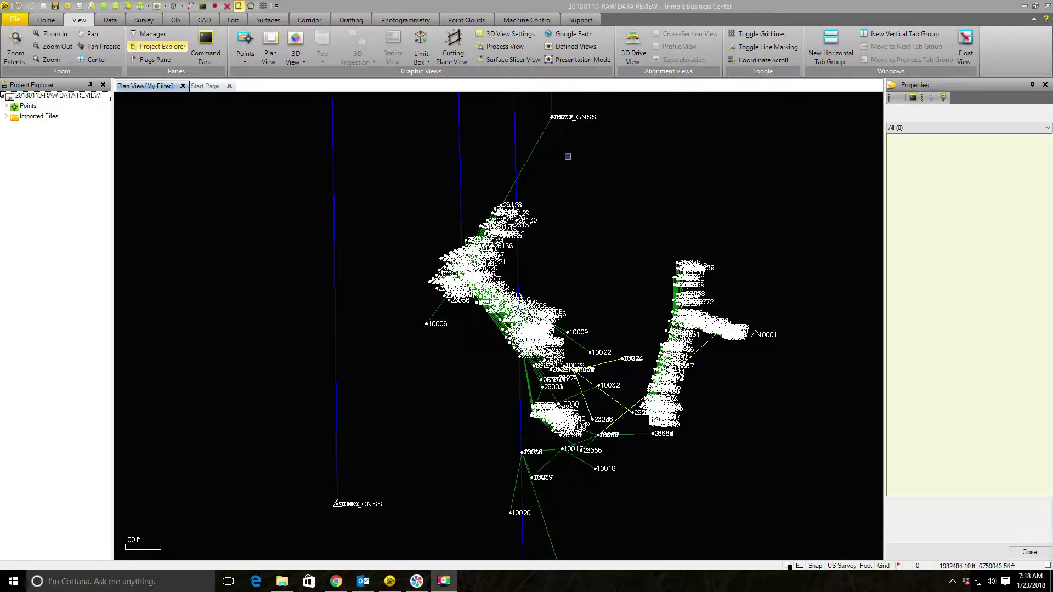
middle_drag(550, 109, 565, 177)
scroll(563, 187, up, 5)
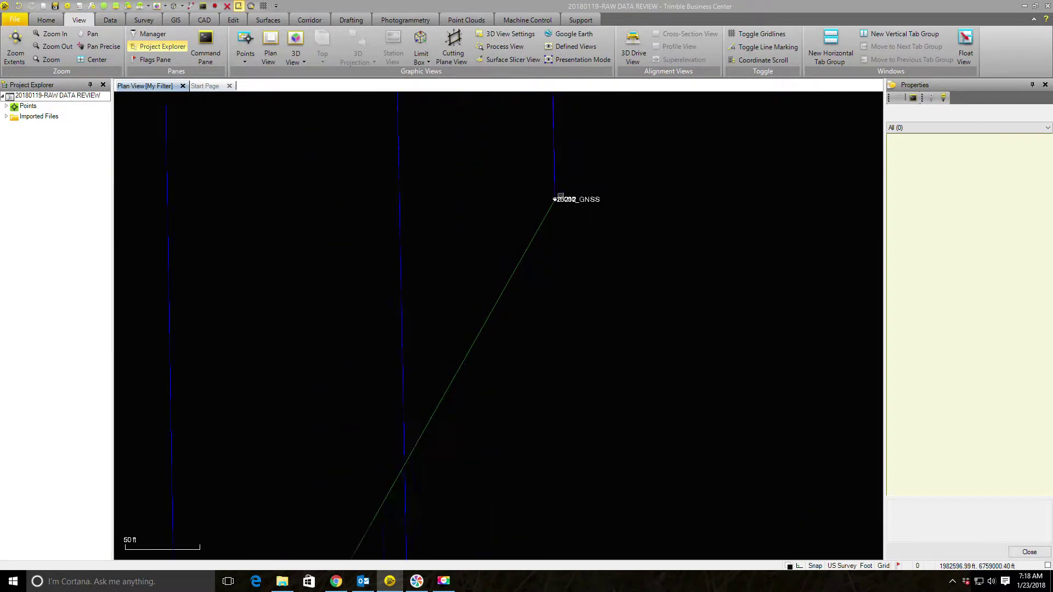
scroll(560, 196, up, 10)
scroll(531, 204, up, 9)
scroll(596, 172, up, 5)
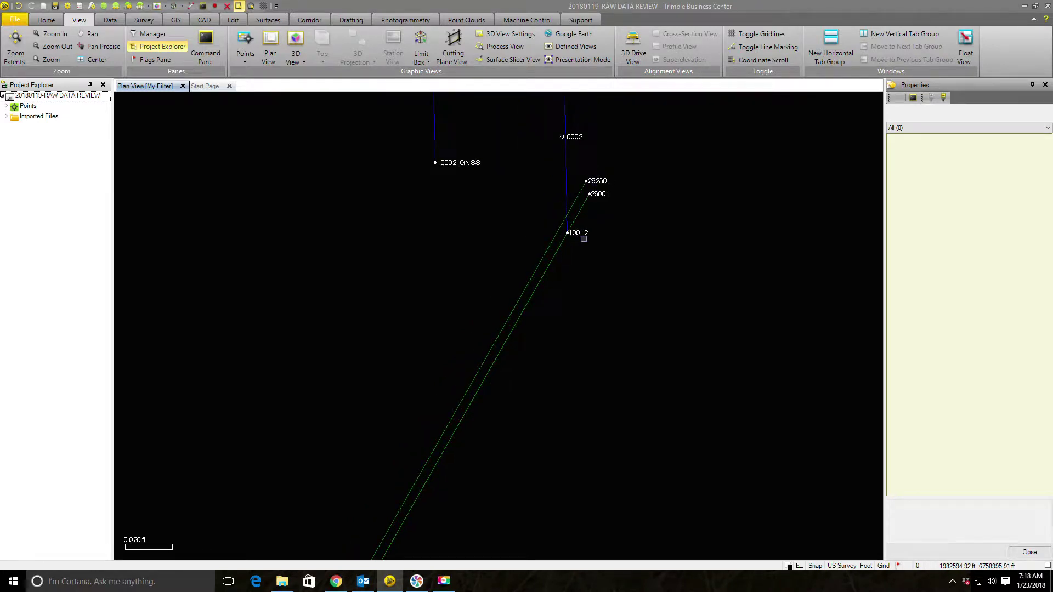
scroll(584, 239, up, 2)
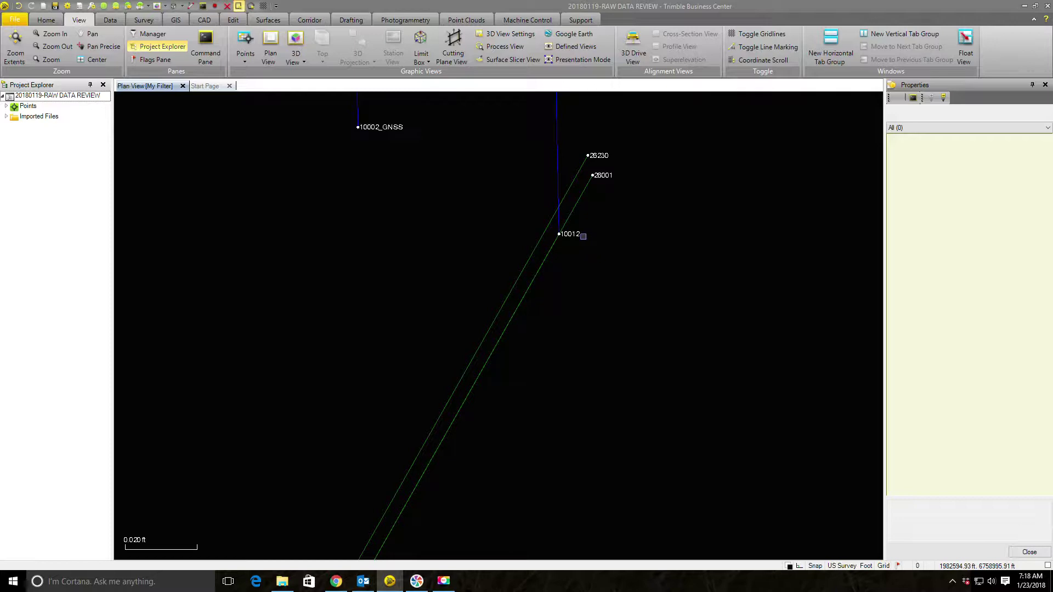
click(578, 234)
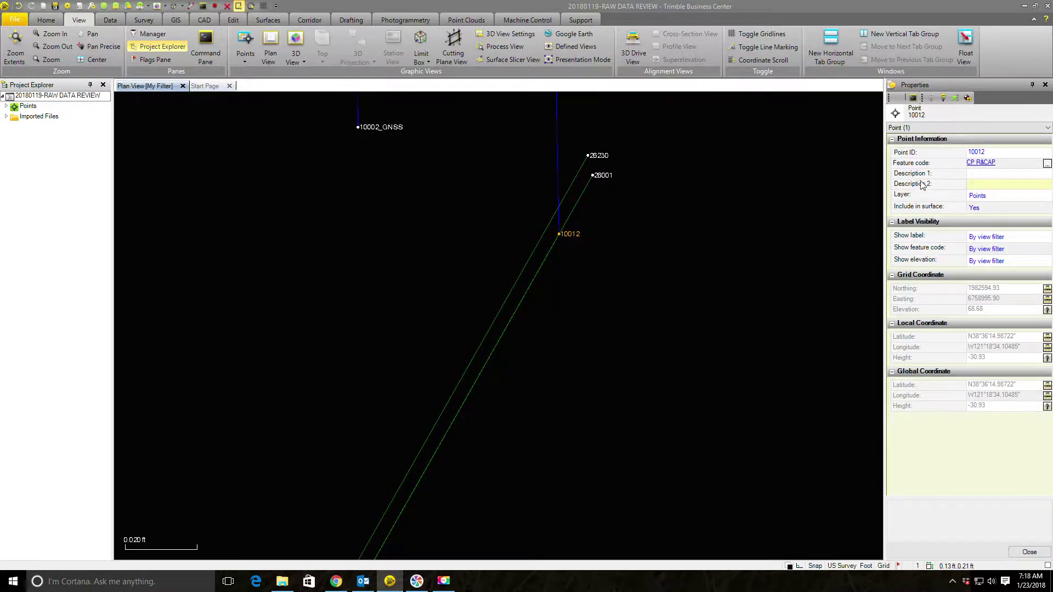
Step: Add a coordinate to point 10012 with Control Quality horizontally and vertically
click(967, 98)
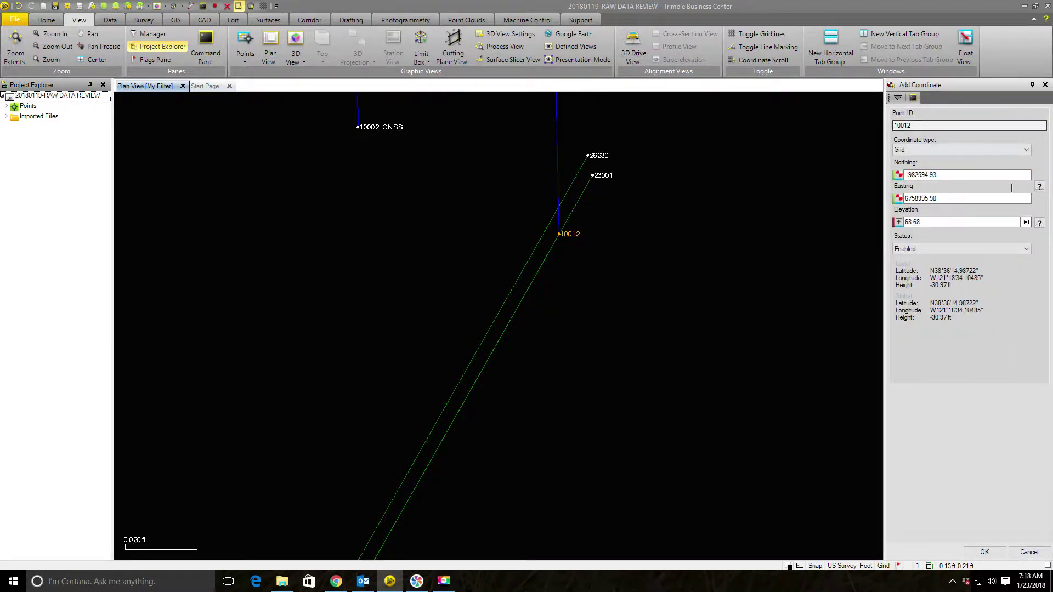
click(1040, 187)
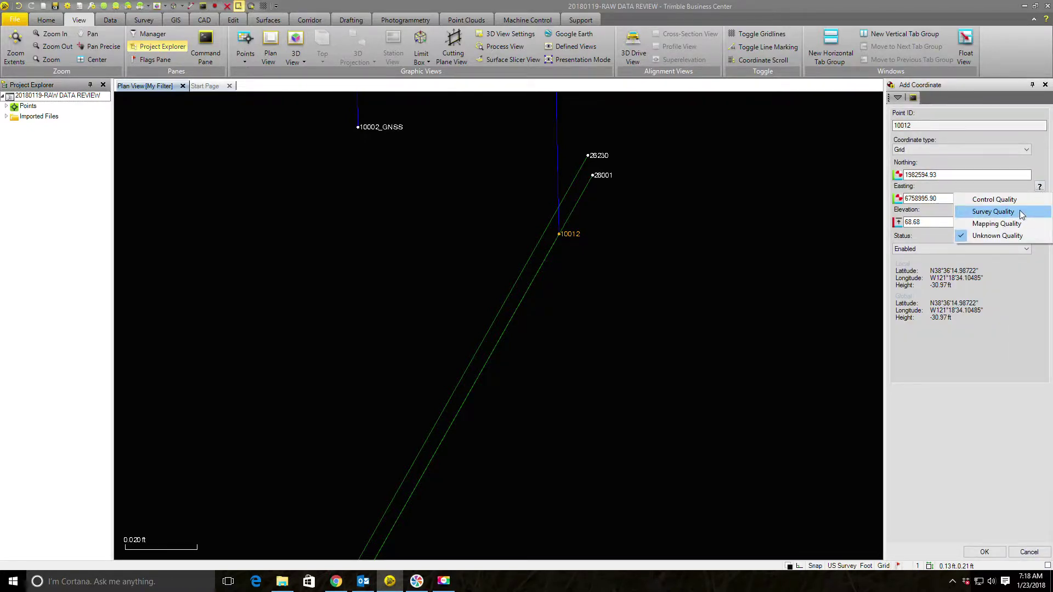
click(1015, 199)
click(1040, 223)
click(1026, 237)
click(988, 553)
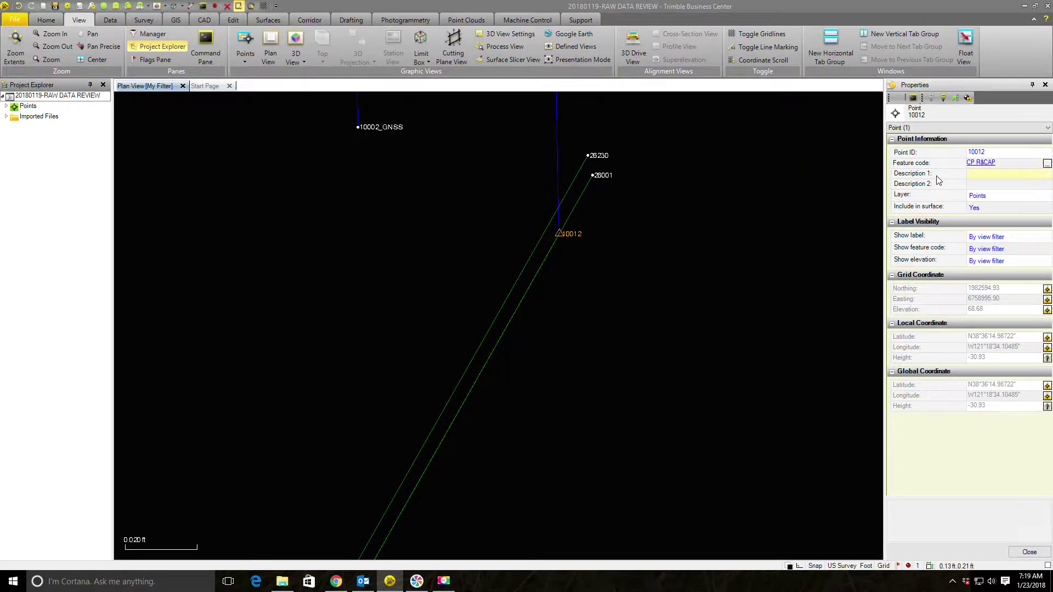
Step: Pick the 10012 point record from the connected data, then close Properties
click(957, 99)
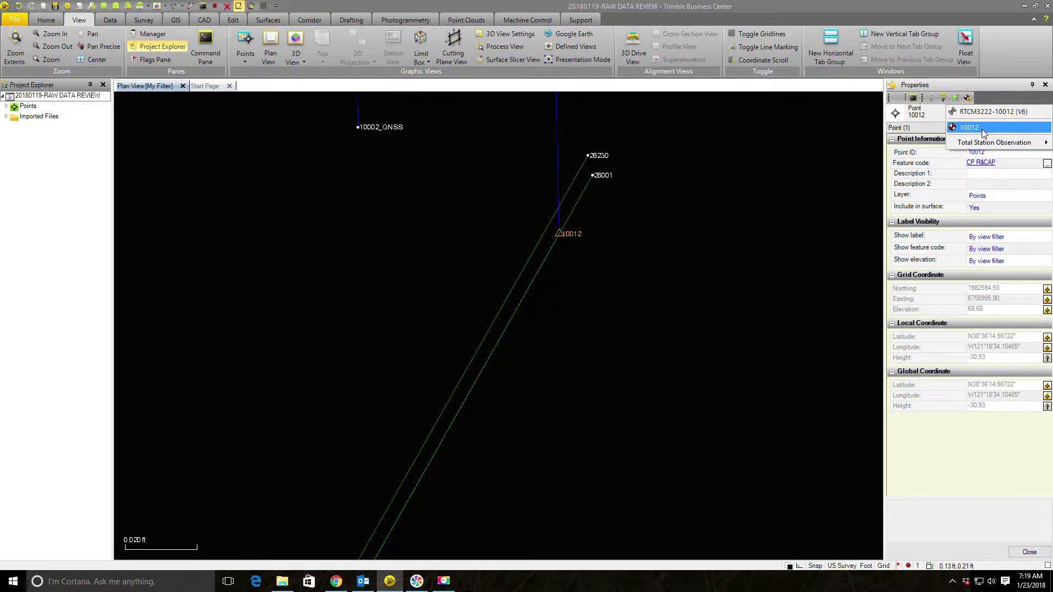
click(983, 134)
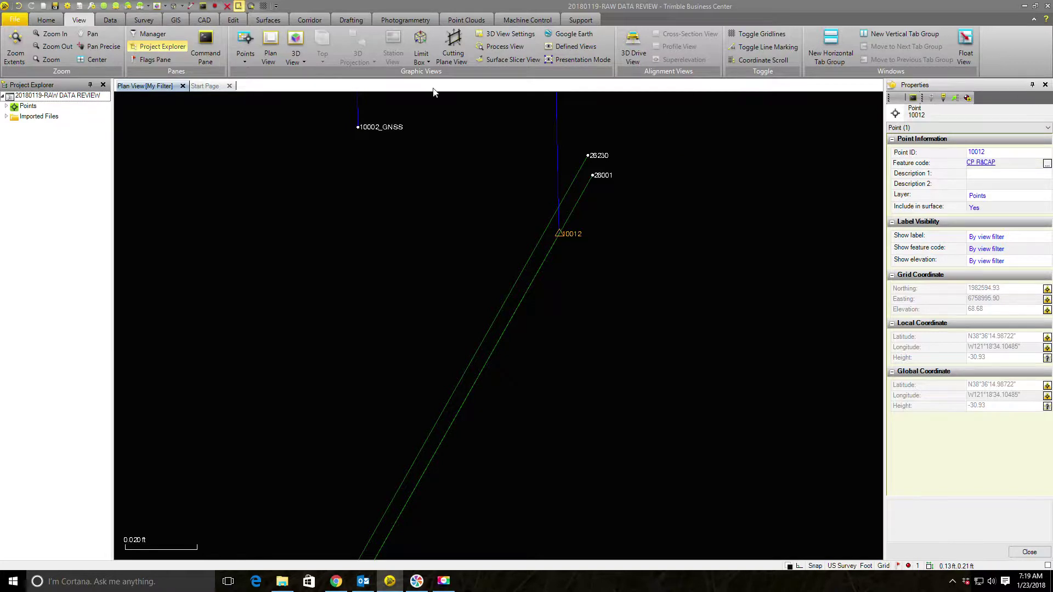
click(1029, 553)
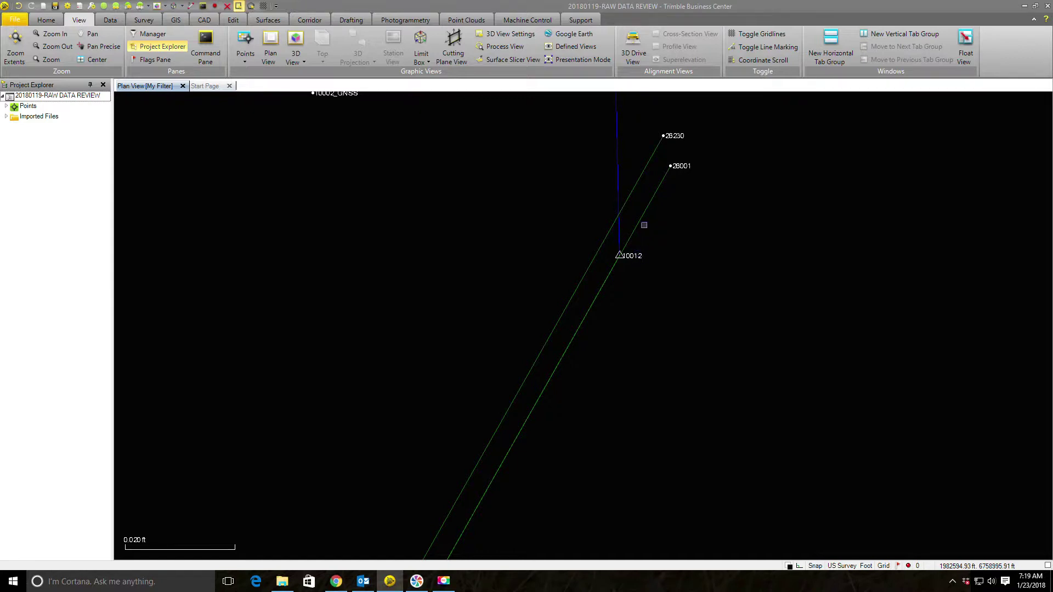
Step: Show point 26001's properties and open the Home tab's Measure Distance tools
right_click(689, 166)
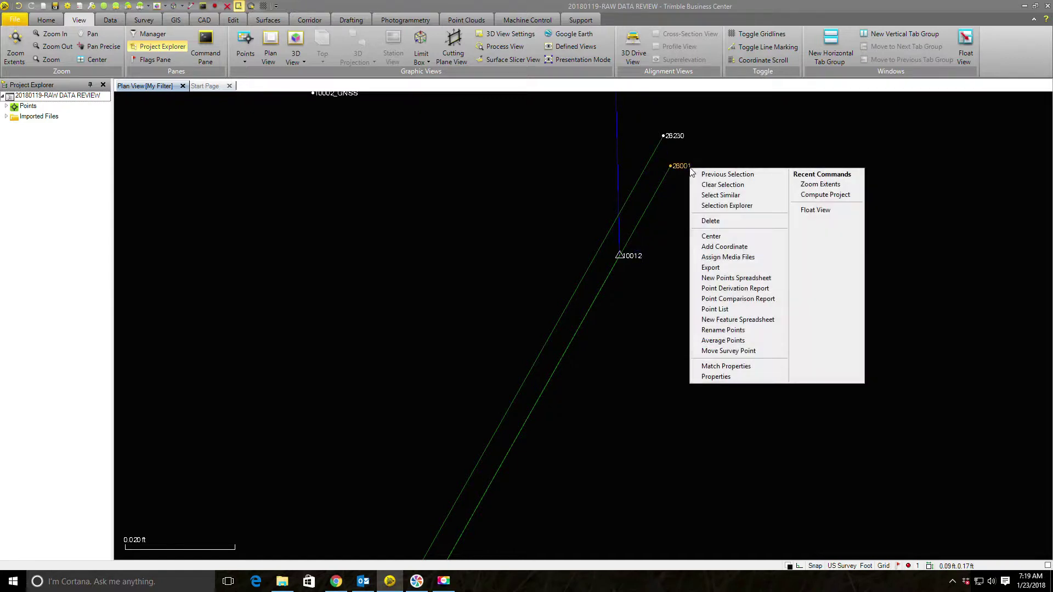
click(728, 375)
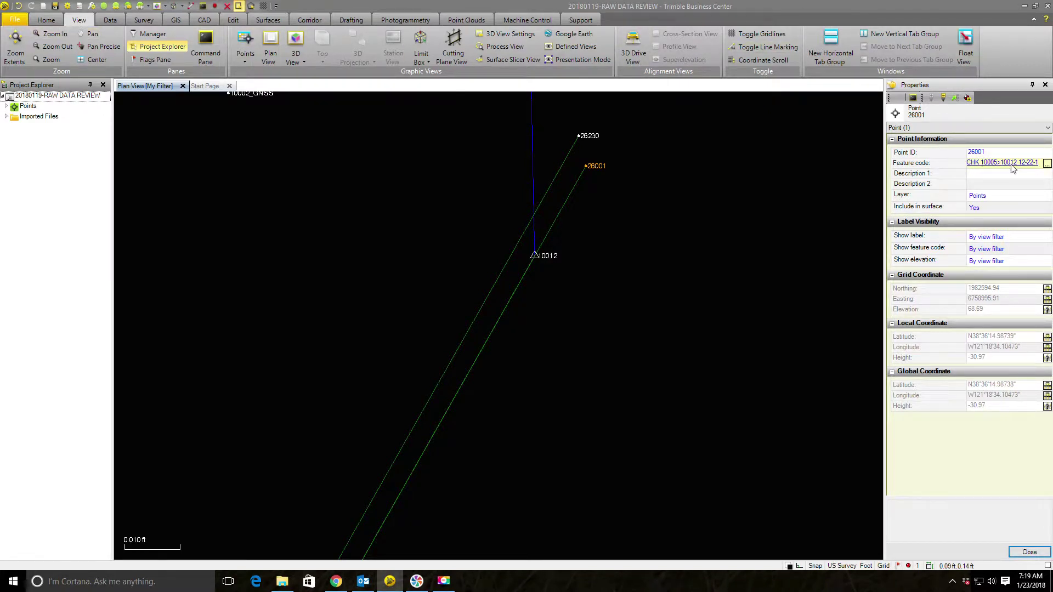
click(46, 19)
click(896, 57)
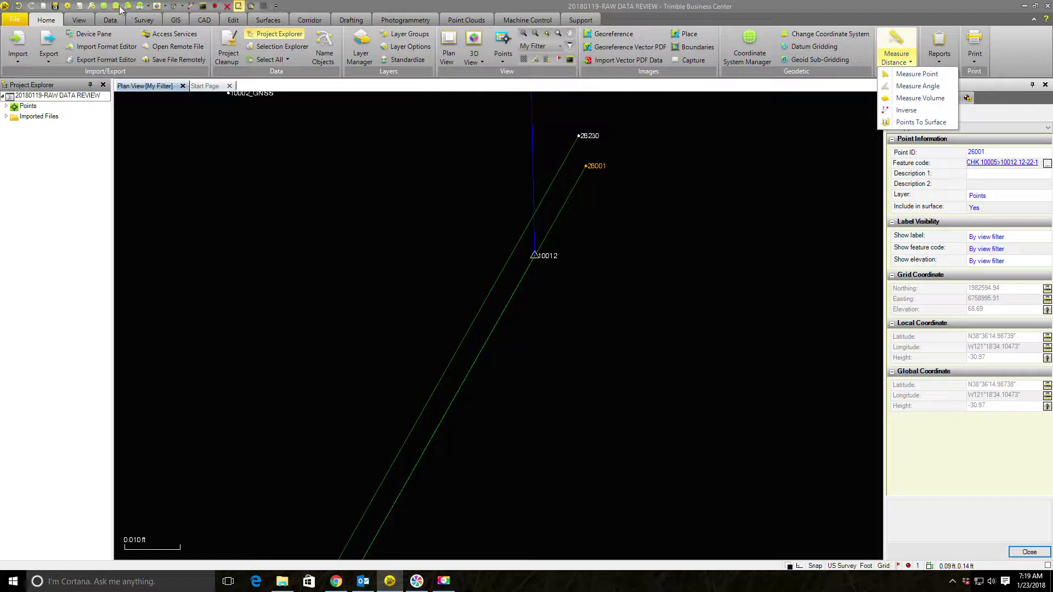
Step: Inverse from 26001 to 10012 to confirm the 0.02 ft grid distance, then return to Properties
click(906, 109)
click(586, 165)
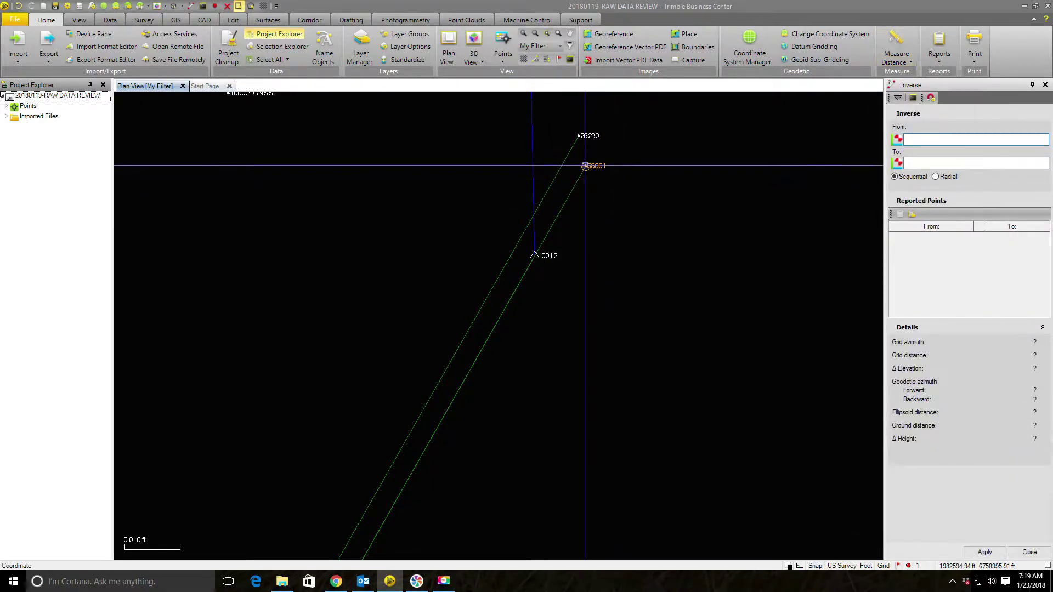
click(536, 248)
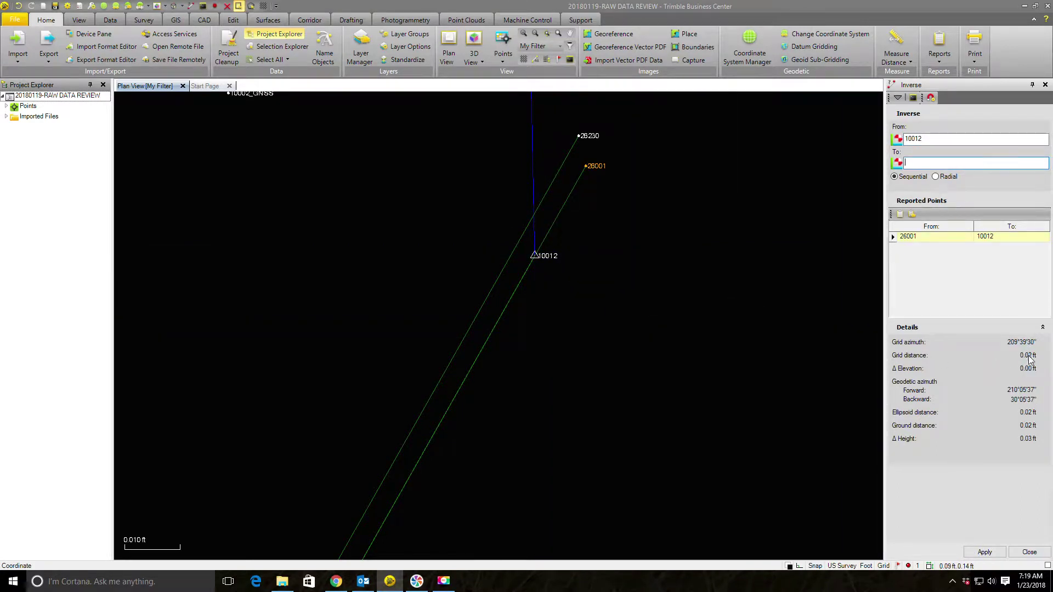
double_click(577, 167)
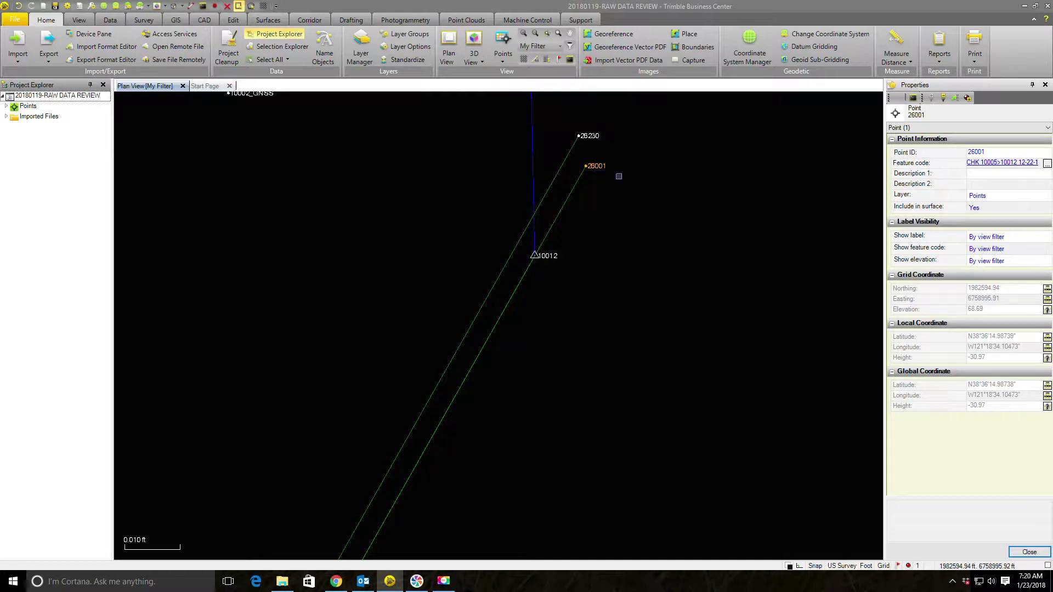
Step: Reselect point 26001 and open its Point ID value for editing in Properties
click(595, 136)
click(595, 165)
click(635, 179)
click(598, 165)
right_click(600, 170)
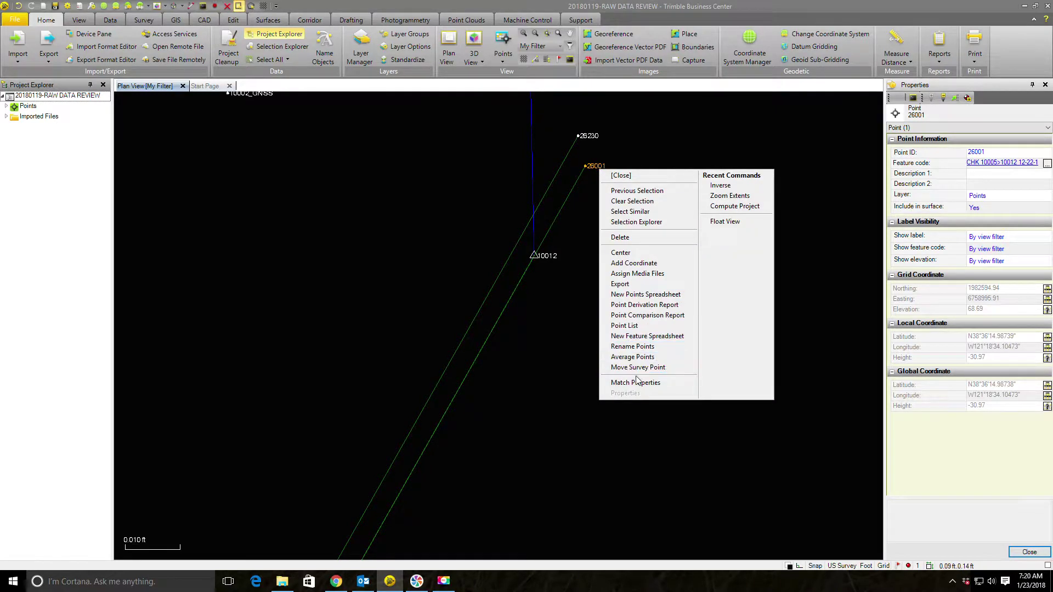
click(801, 211)
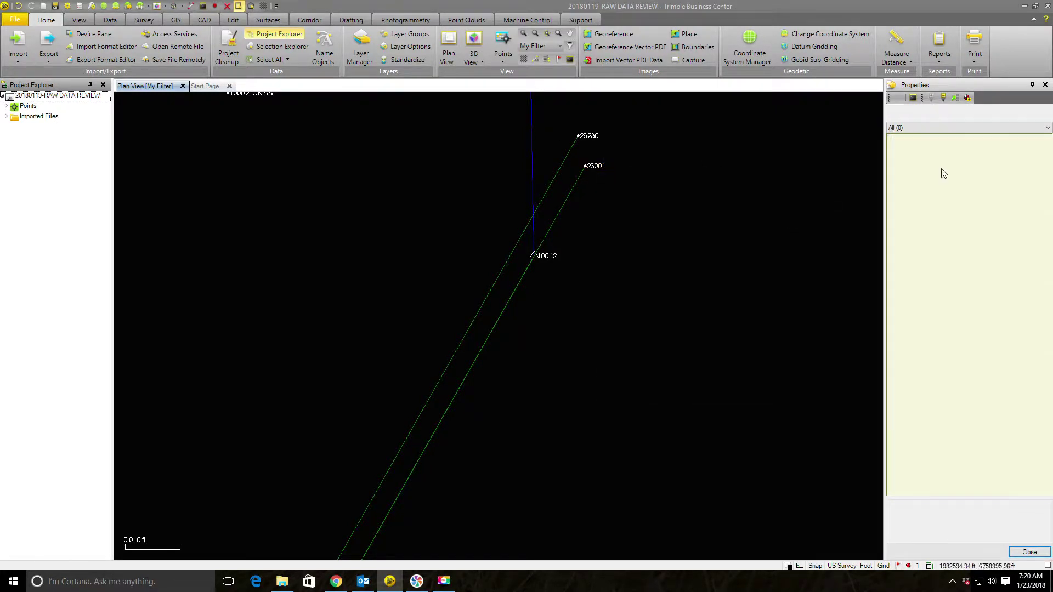
click(600, 164)
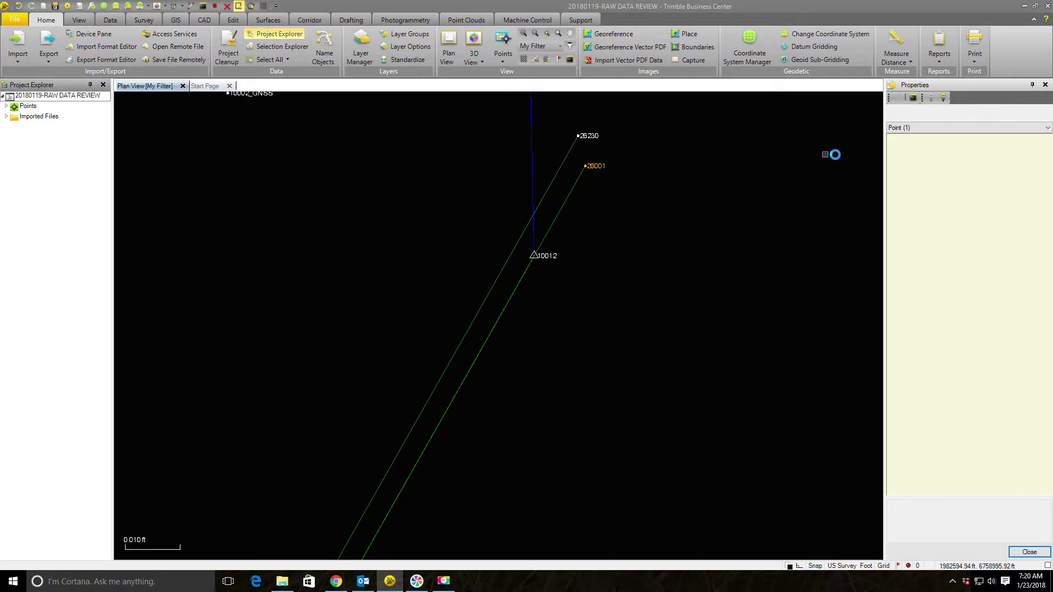
click(982, 152)
double_click(975, 152)
Step: Set the 10005-to-26001 shot Enabled as check, rename it 10012 and merge into 10012
text(100)
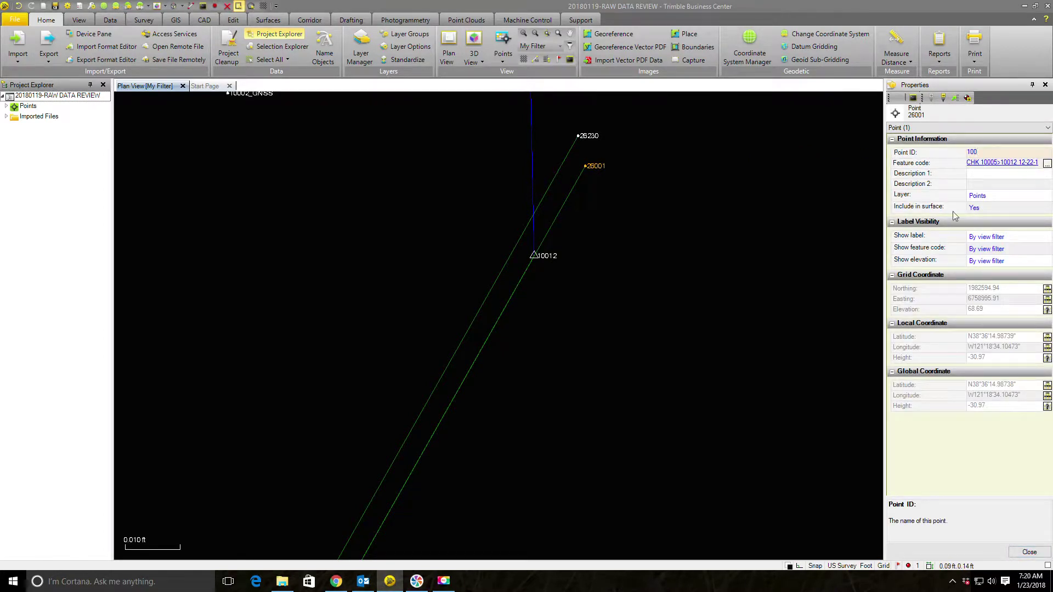
text(12)
click(675, 219)
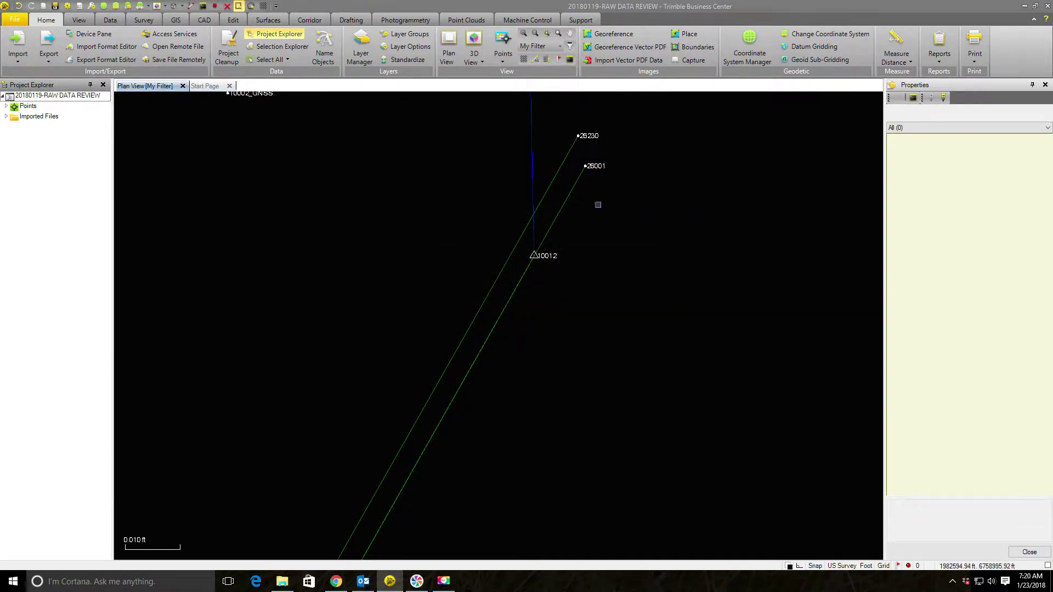
click(573, 187)
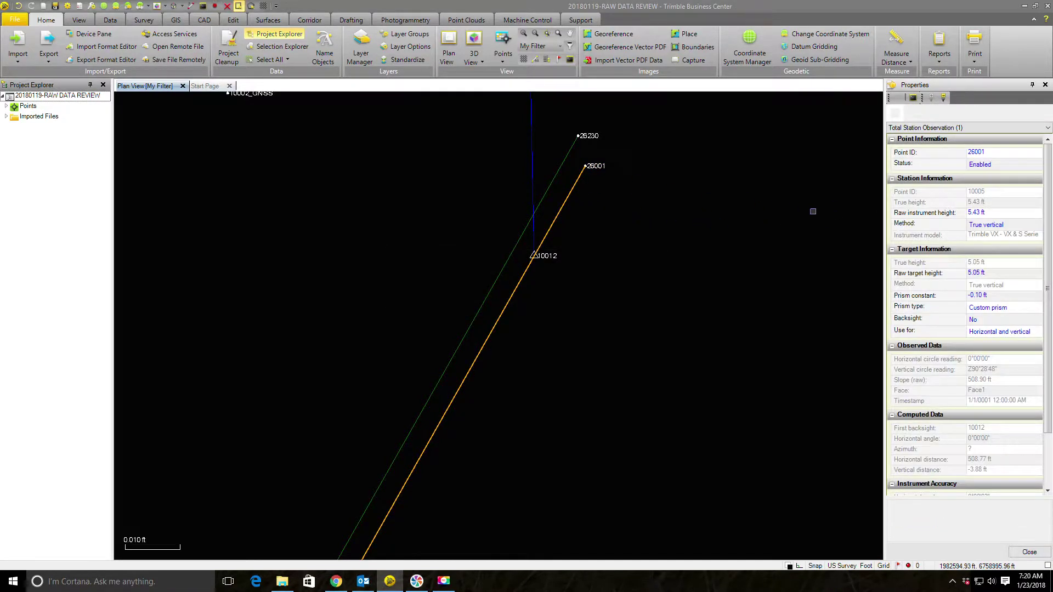
click(999, 164)
click(1000, 165)
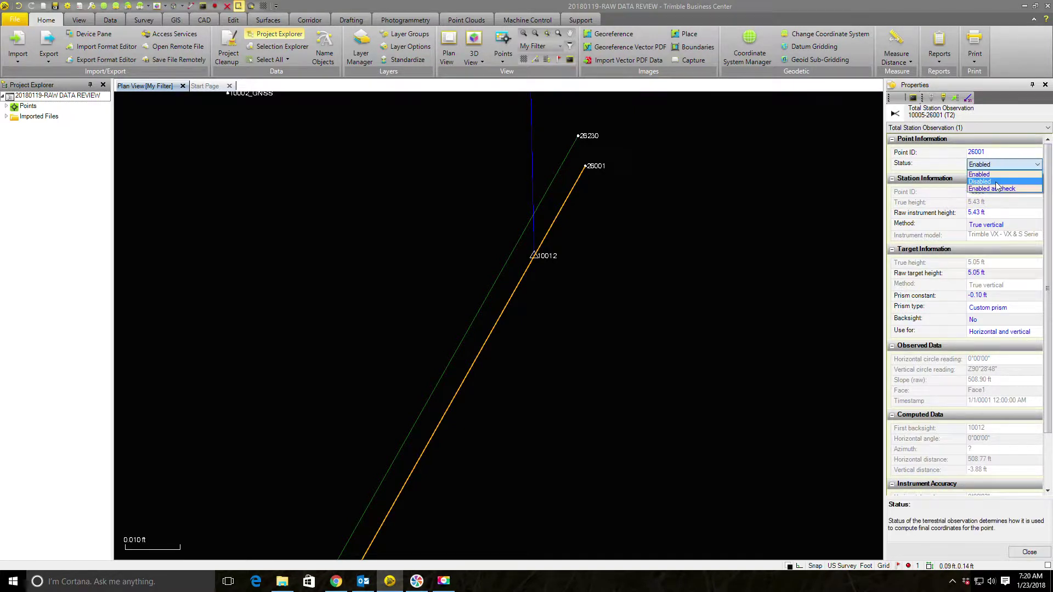
click(995, 187)
click(997, 152)
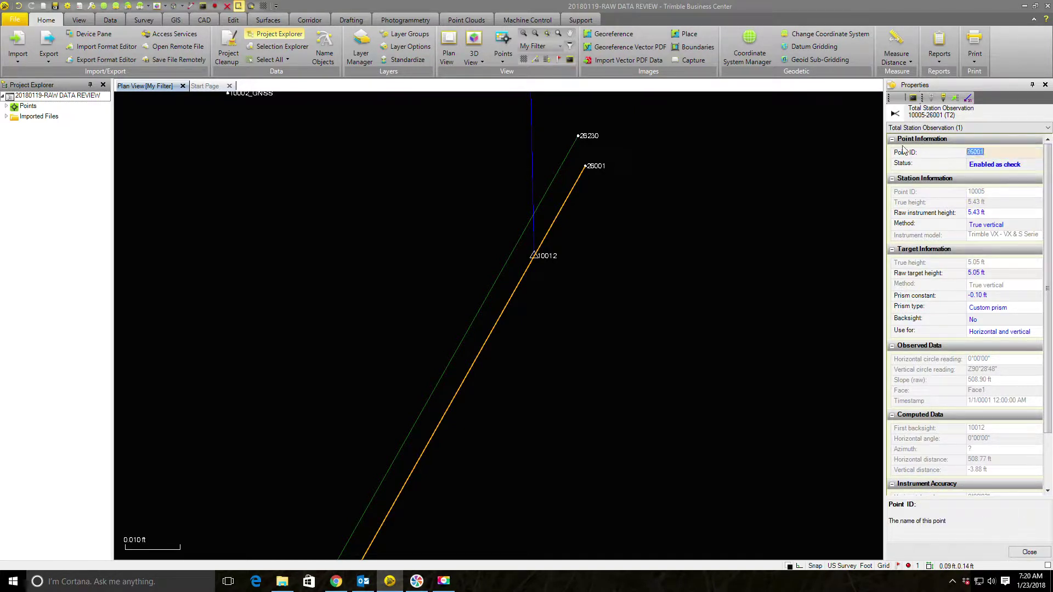
text(10)
key(Return)
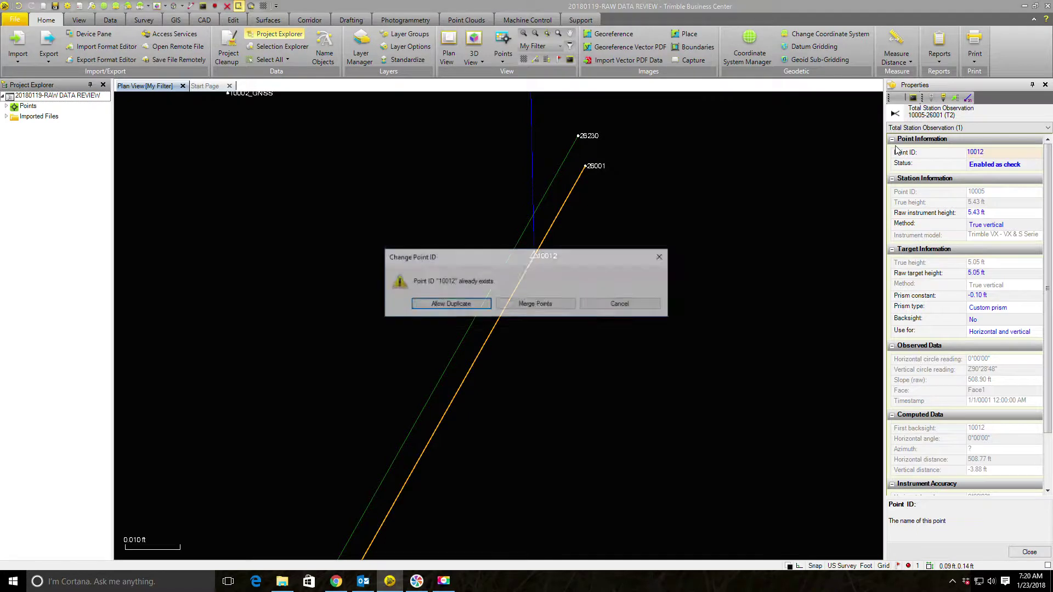
click(536, 305)
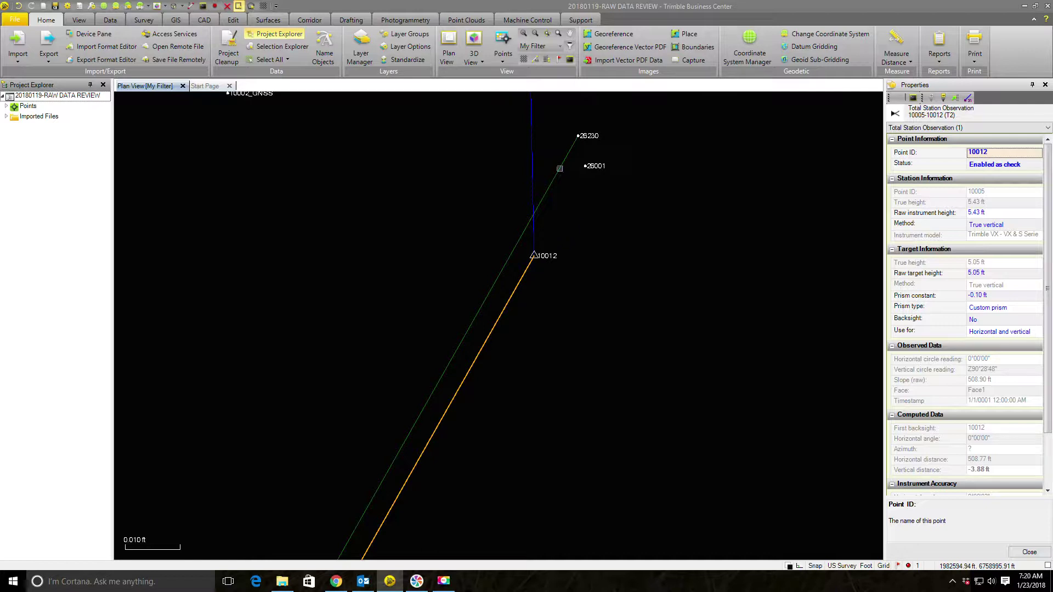
Step: Set the 26230 shot Enabled as check, rename it 10012 and merge into point 10012
click(560, 169)
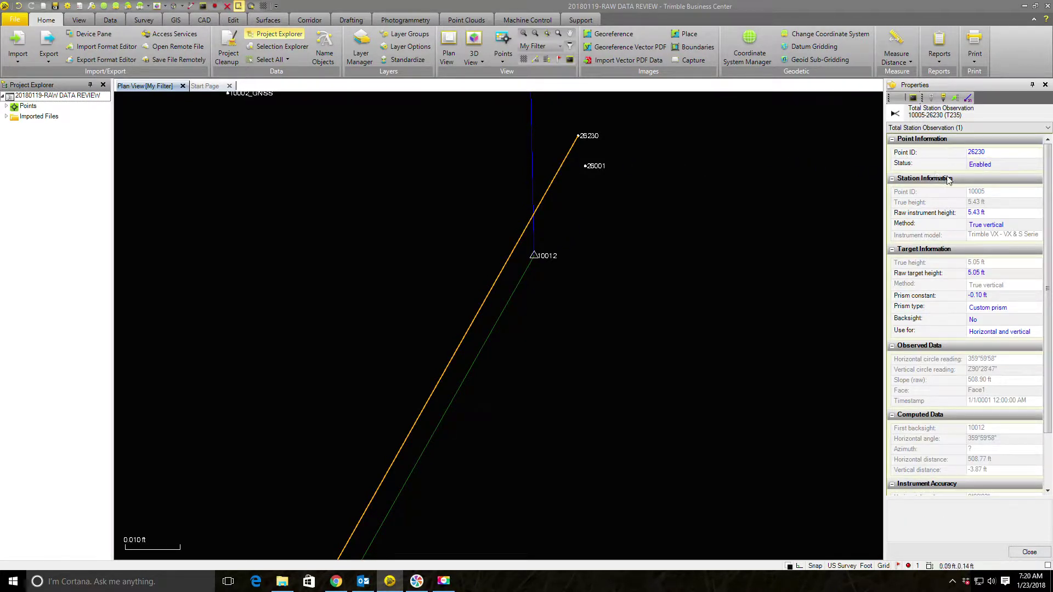
click(996, 166)
click(994, 192)
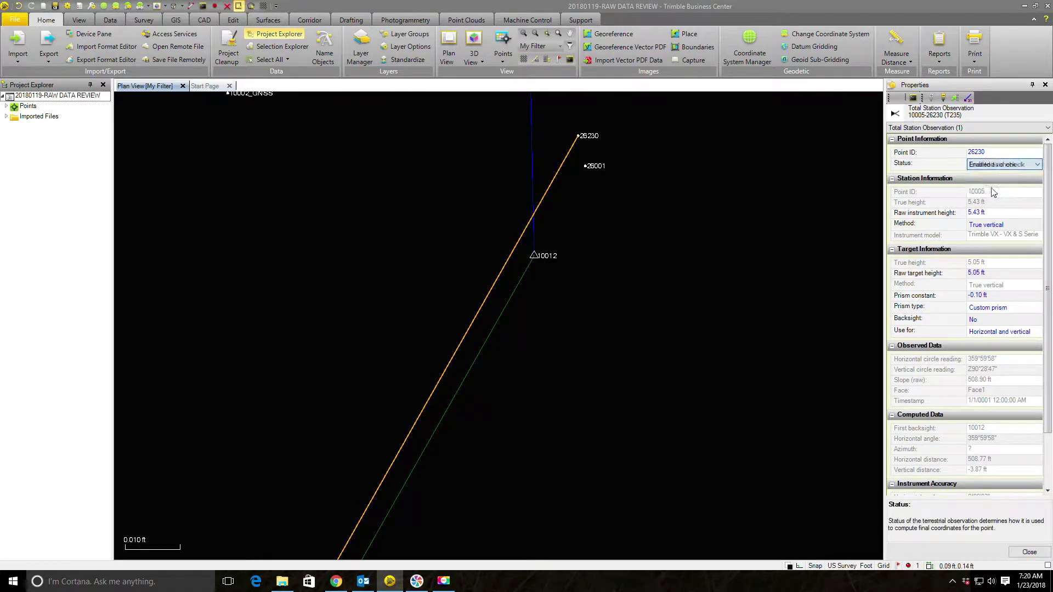
click(992, 154)
drag(962, 152, 917, 165)
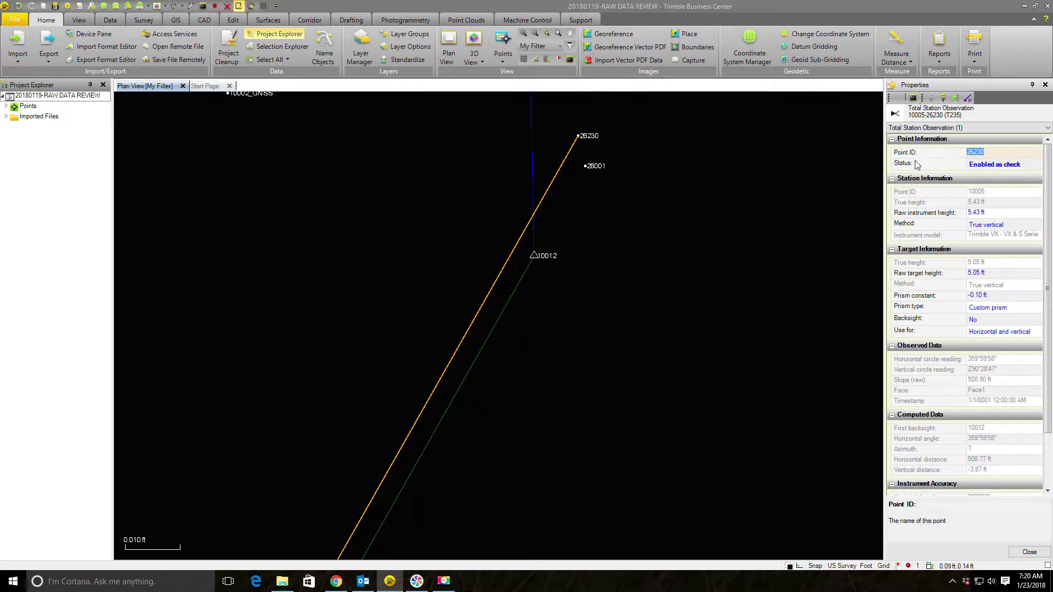
text(10012)
key(Return)
click(535, 303)
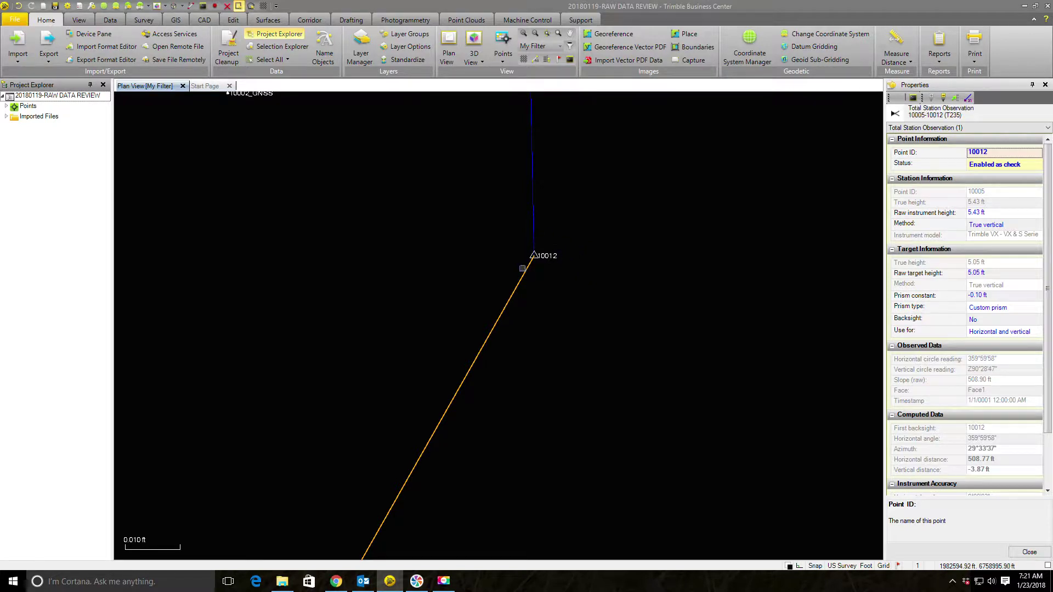
Step: Delete point 10002, leaving 10002_GNSS beside it
scroll(540, 254, down, 3)
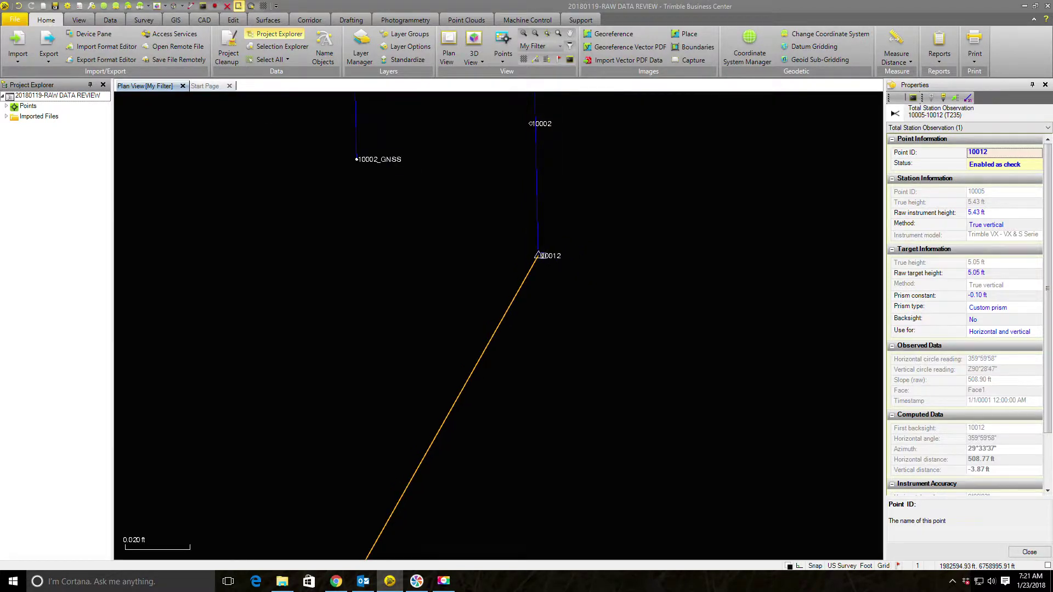
scroll(544, 257, up, 1)
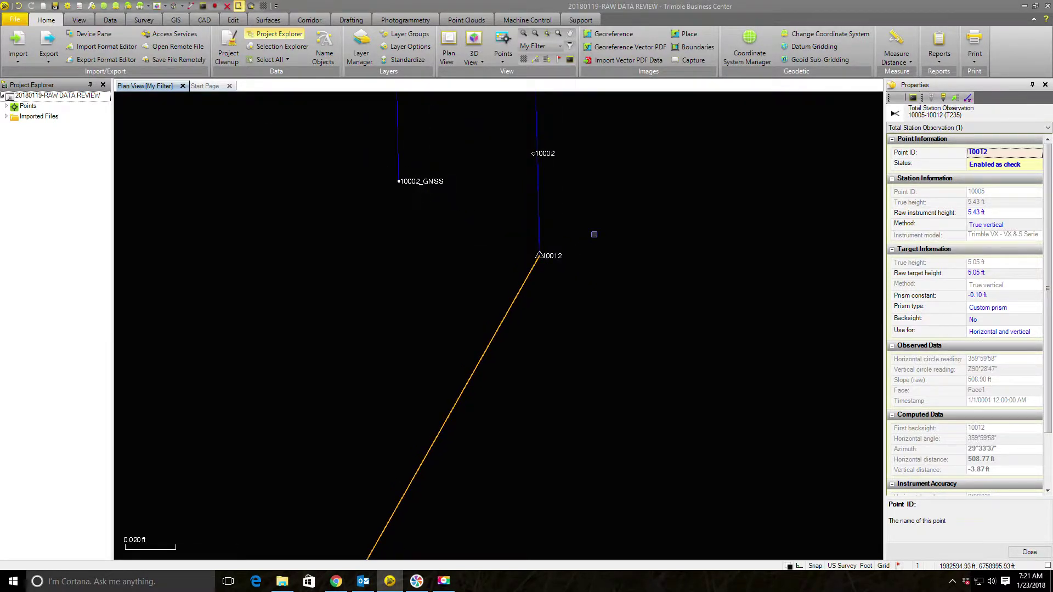
click(566, 183)
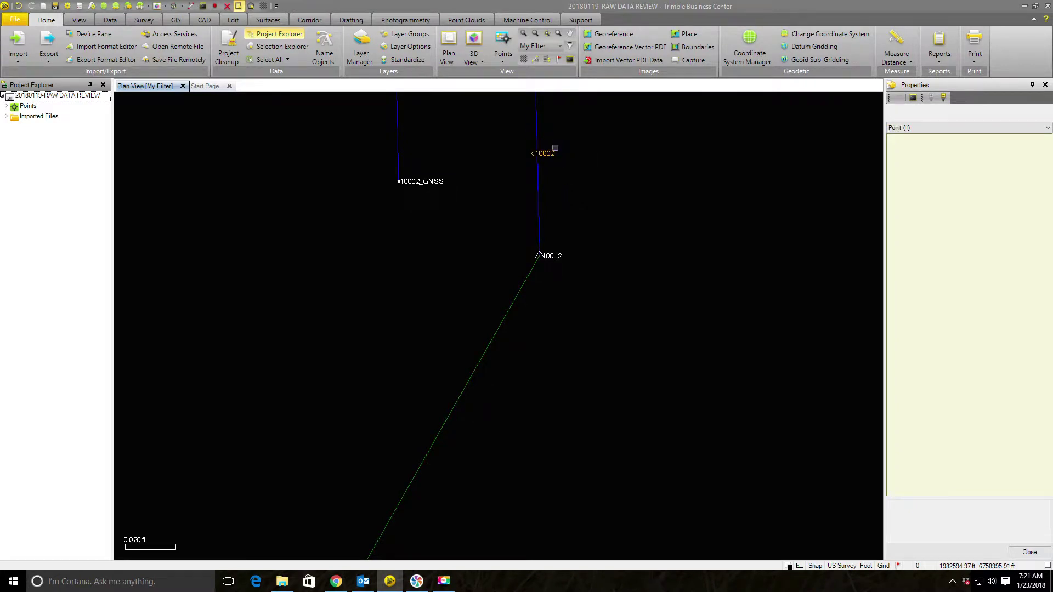
click(552, 153)
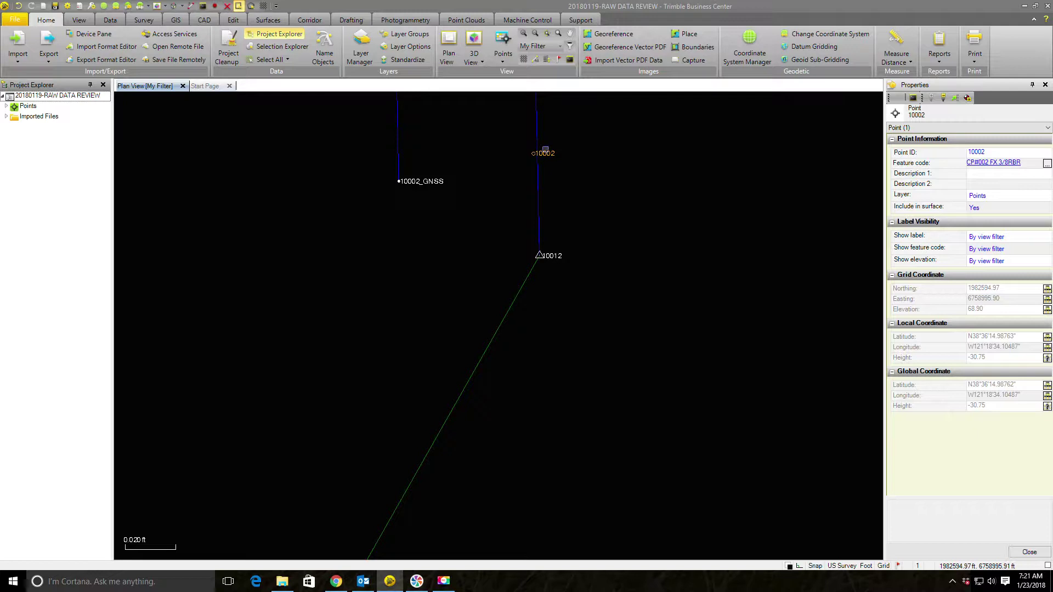
middle_drag(549, 163, 572, 175)
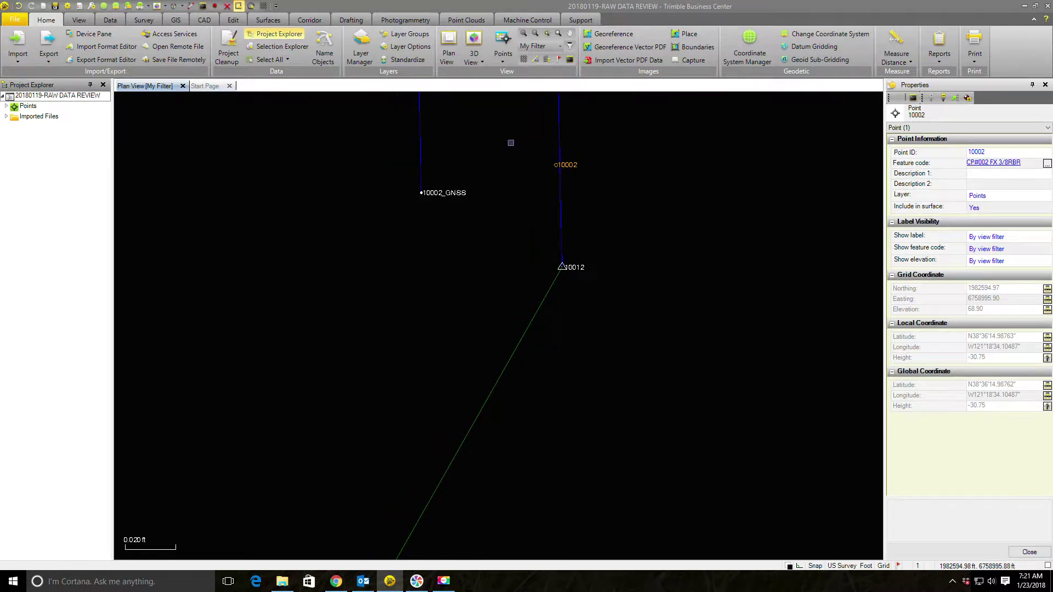
right_click(576, 165)
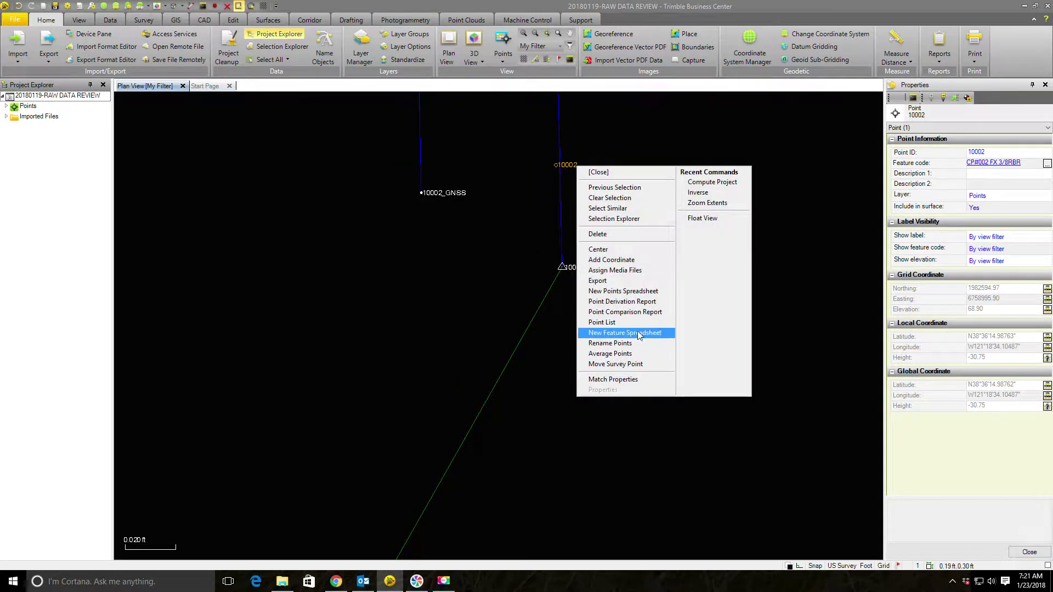
click(620, 234)
Step: Inverse from 10002_GNSS to point 10012 to check their separation
click(463, 194)
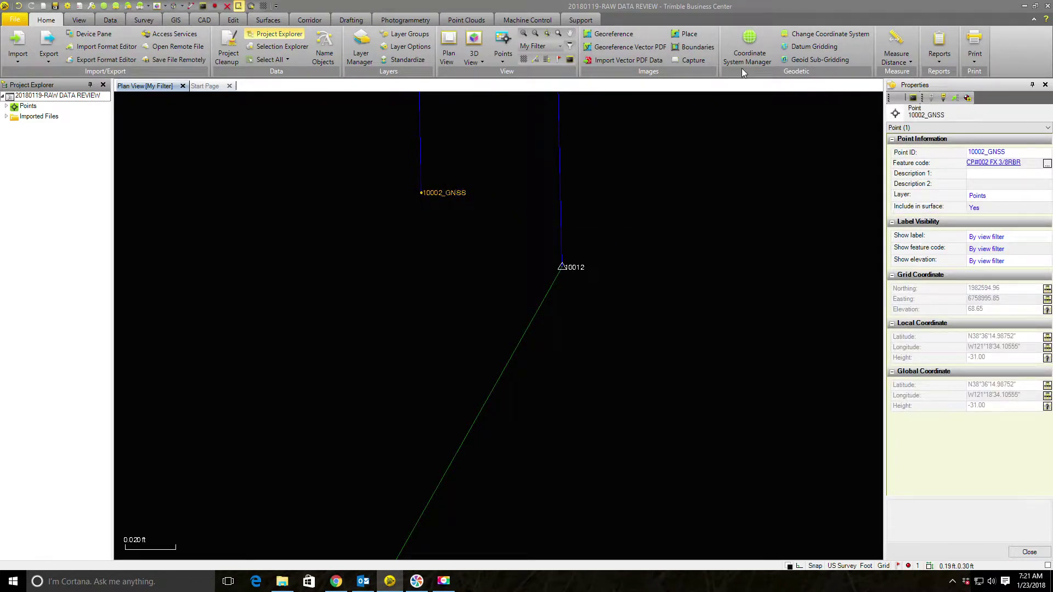
click(896, 55)
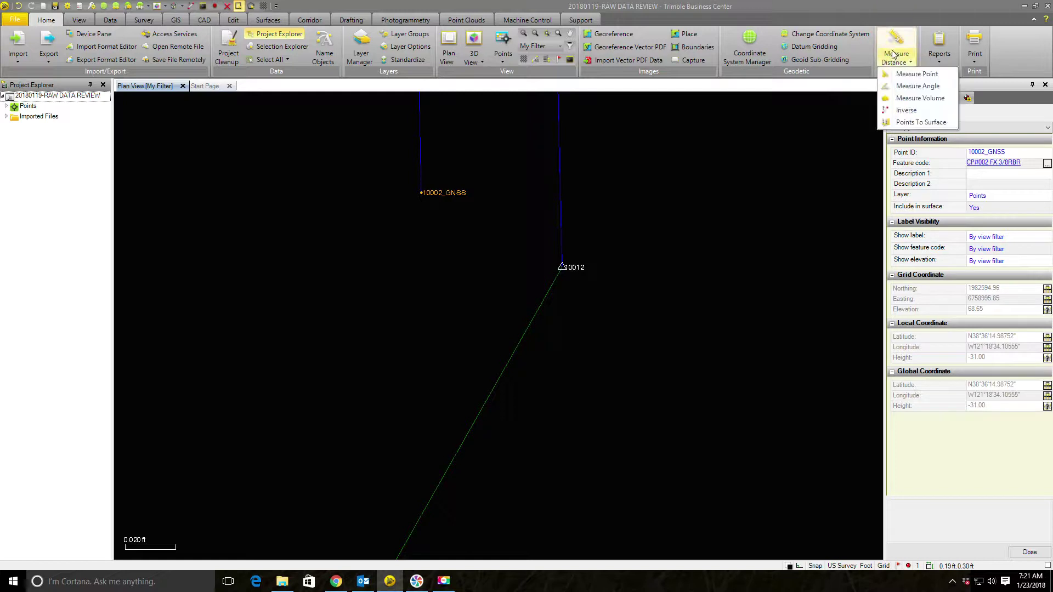
click(915, 112)
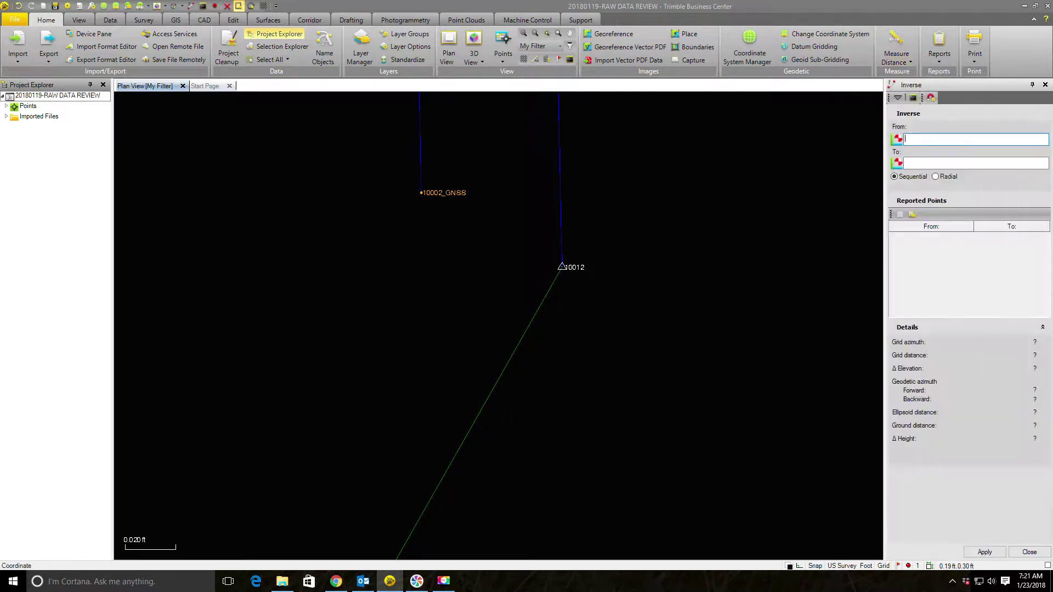
click(421, 192)
click(565, 266)
key(Escape)
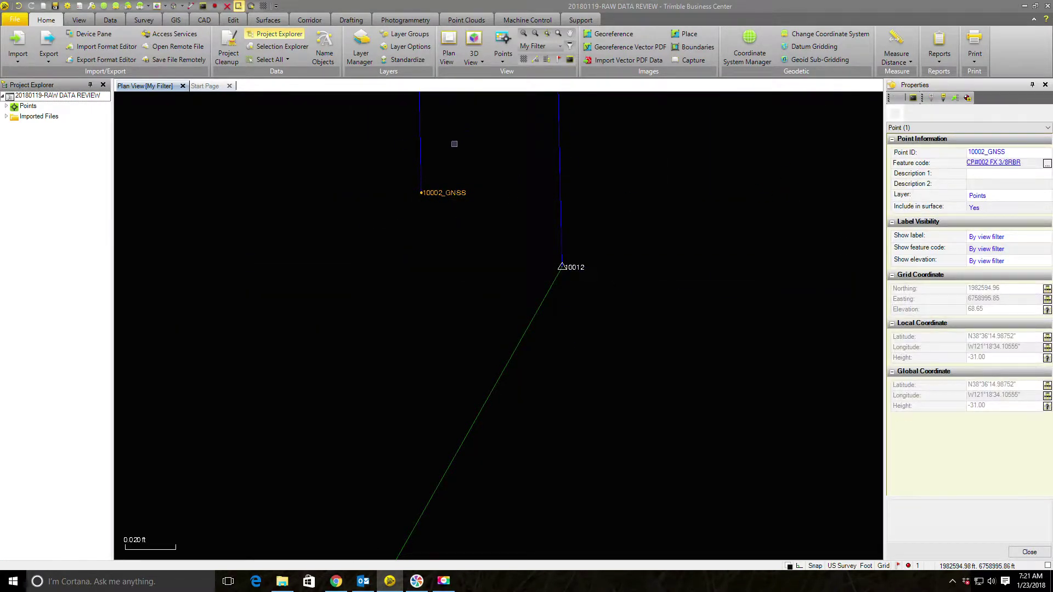
Step: Set the RTK vector to 10002_GNSS Enabled as check, rename that point 10012 and merge it
click(420, 142)
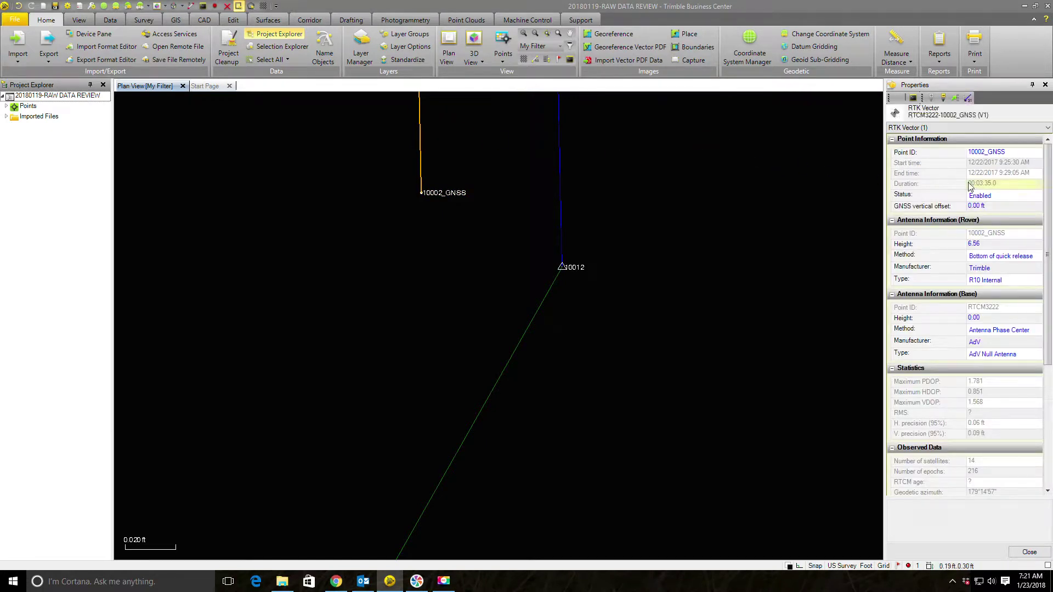
click(1001, 196)
click(1004, 220)
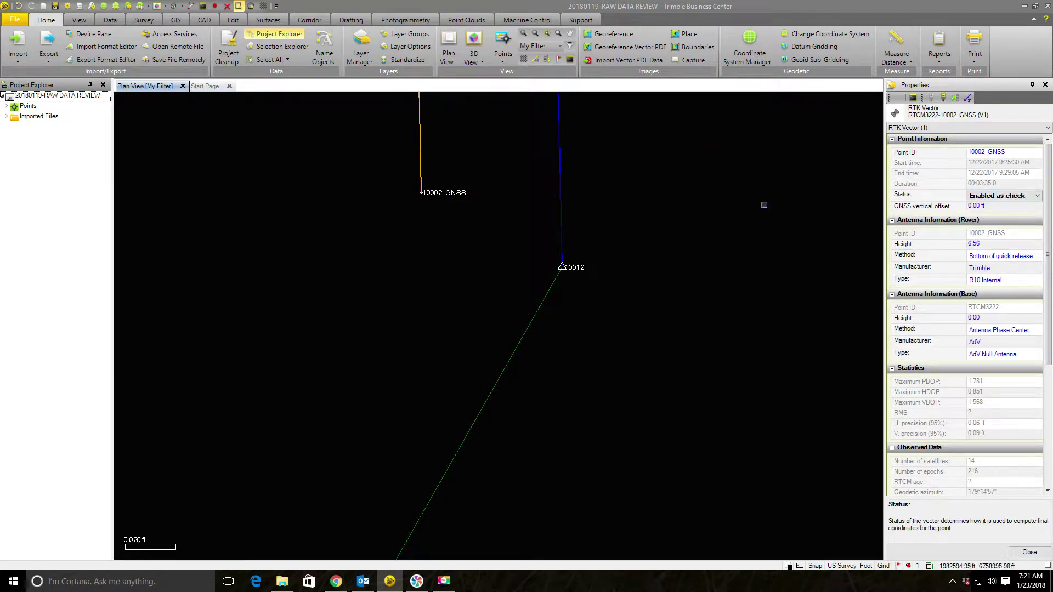
click(473, 189)
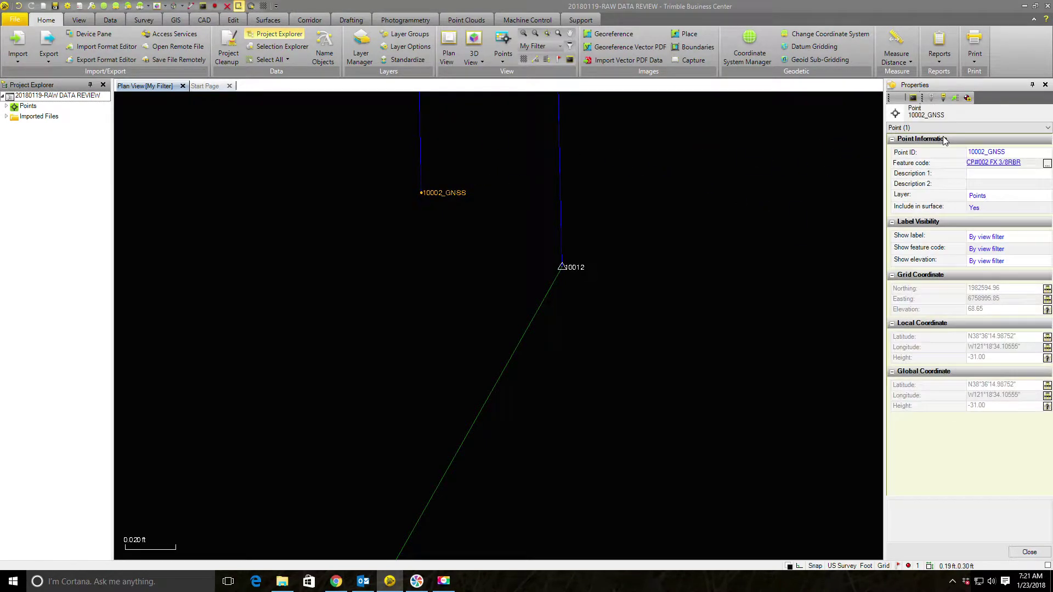
click(1008, 152)
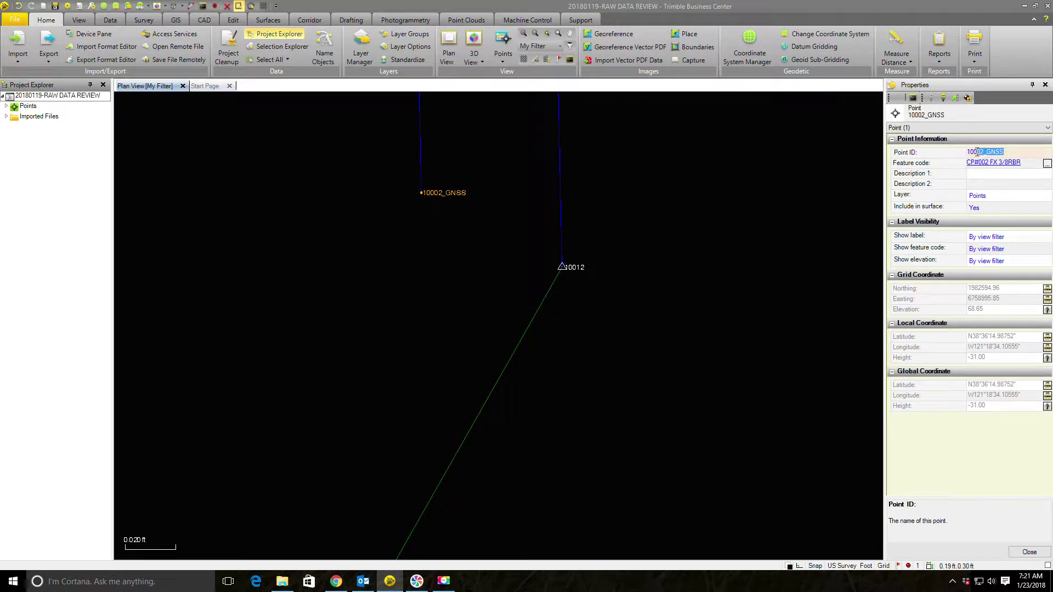
text(12)
key(Return)
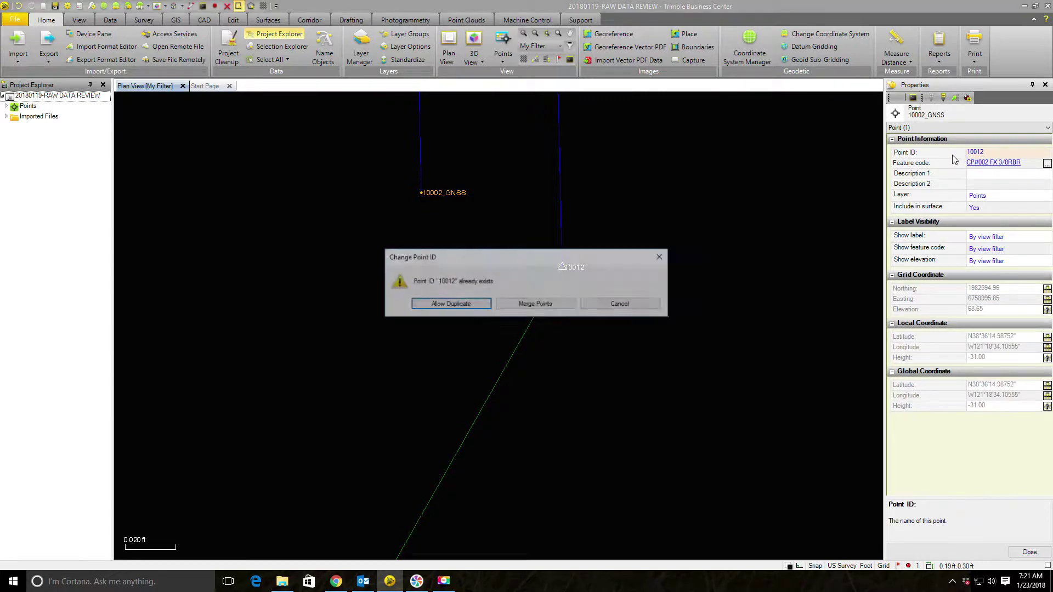
click(543, 306)
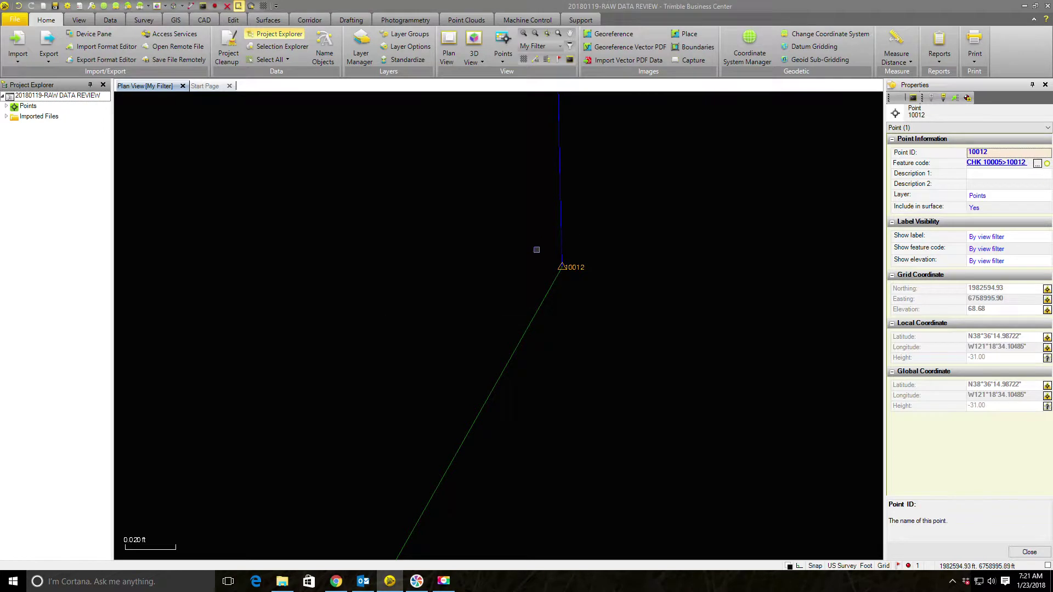
Step: Zoom in on points 10003, 10013 and 10003_GNSS, then delete point 10003
scroll(557, 271, down, 10)
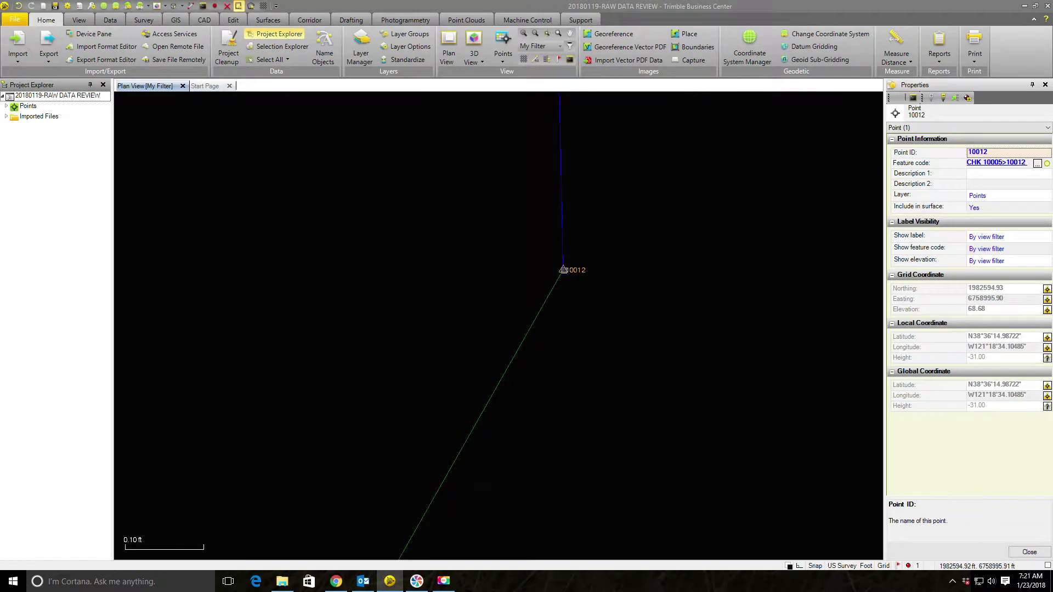
scroll(568, 271, down, 3)
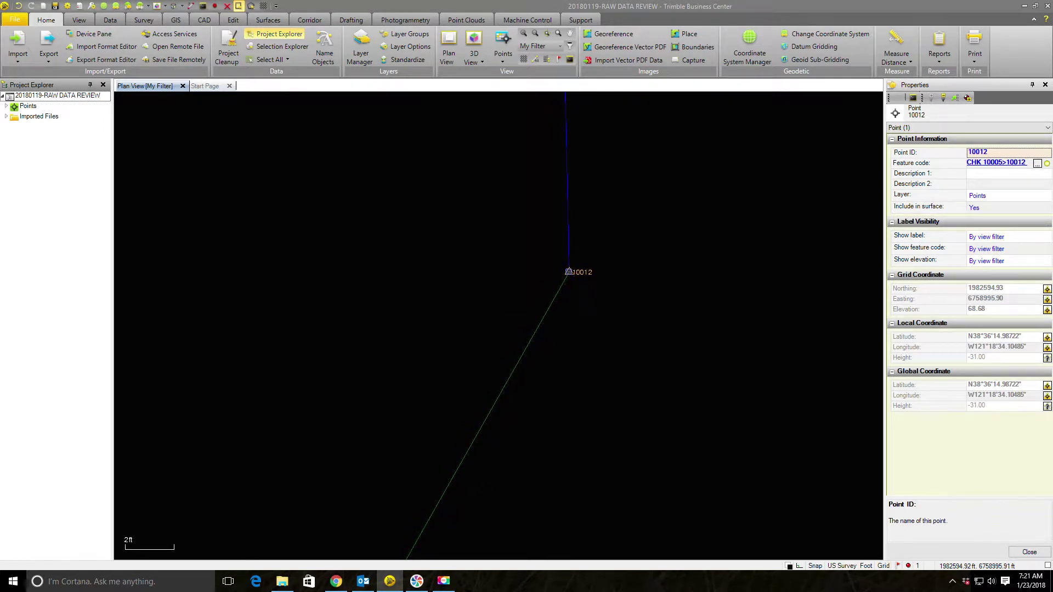
scroll(568, 271, down, 10)
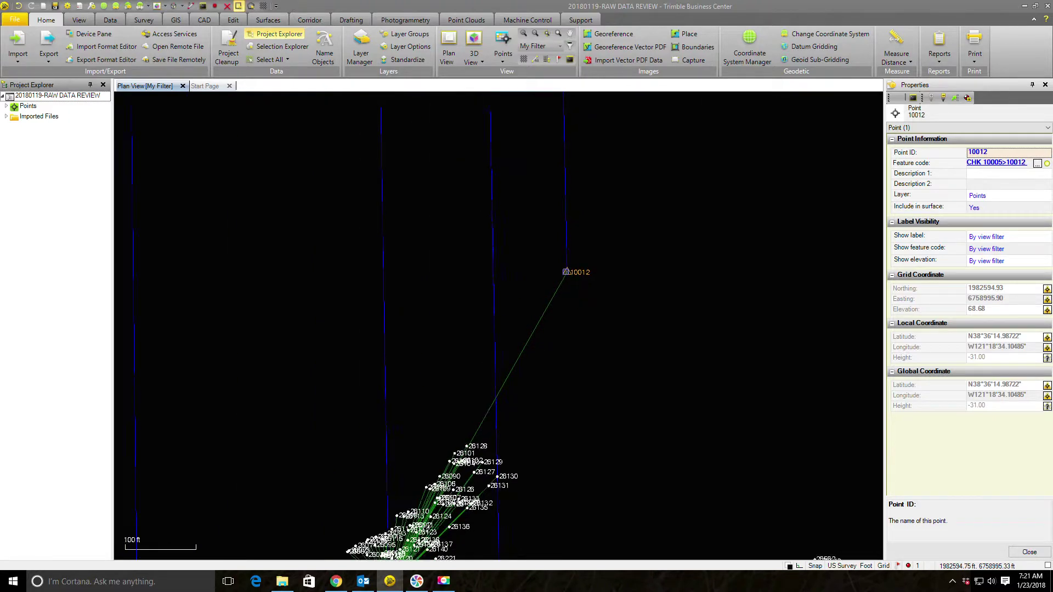
middle_drag(592, 248, 626, 182)
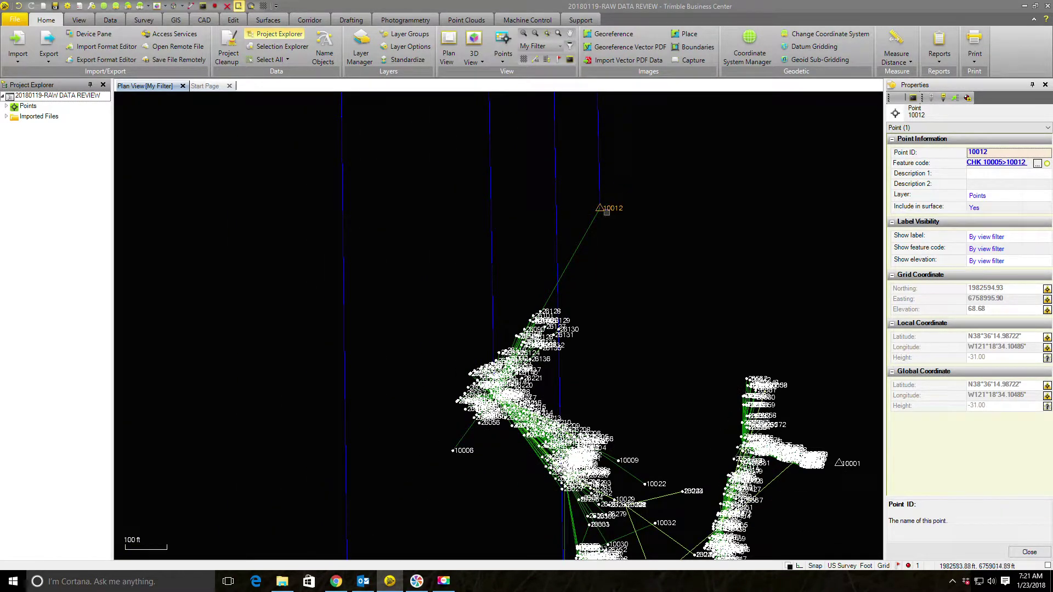
scroll(607, 212, down, 2)
scroll(607, 211, down, 1)
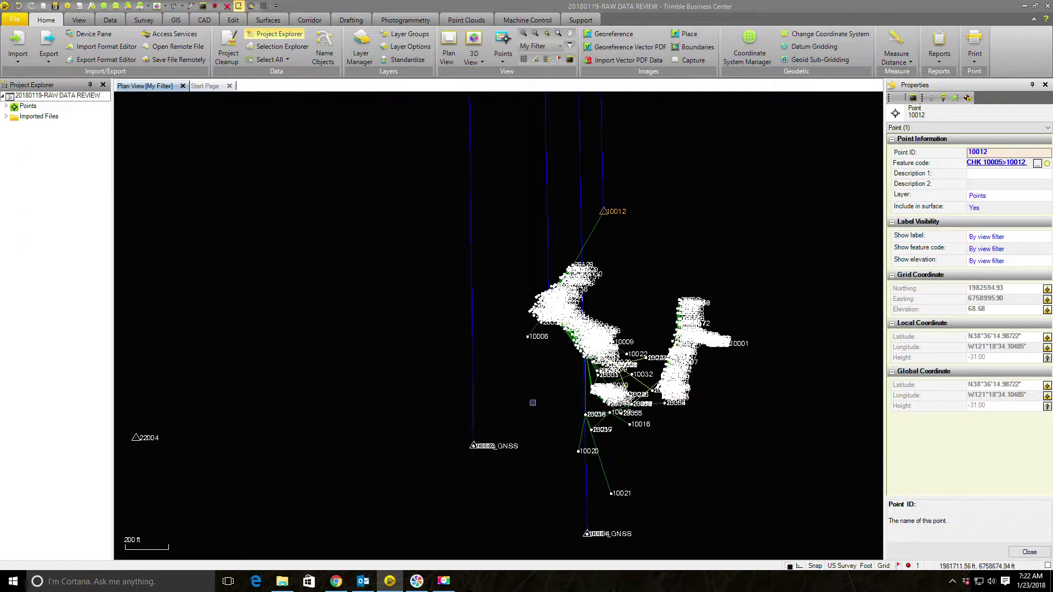
scroll(500, 448, up, 10)
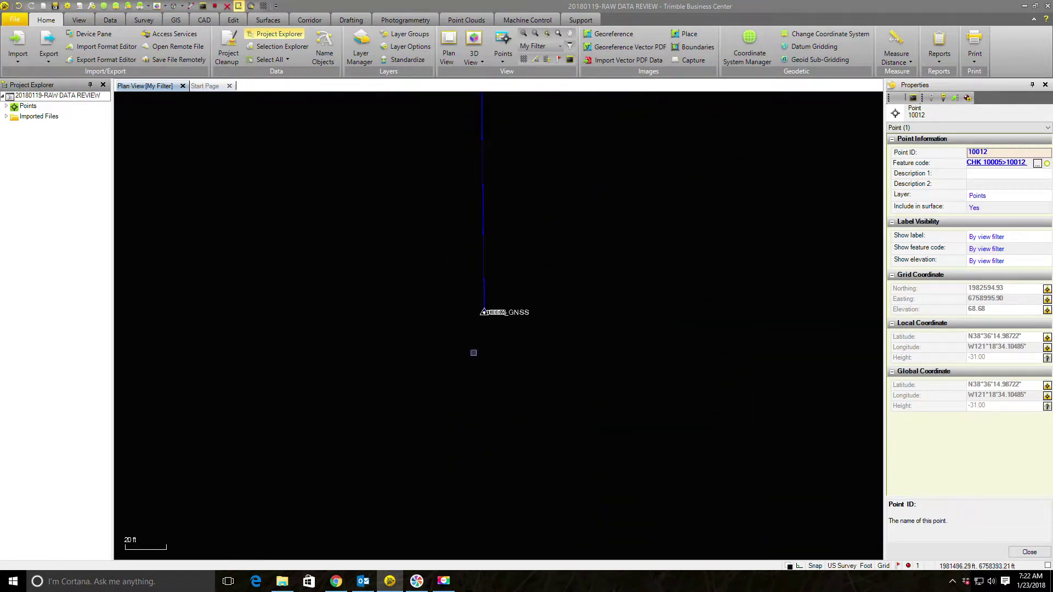
scroll(461, 285, up, 10)
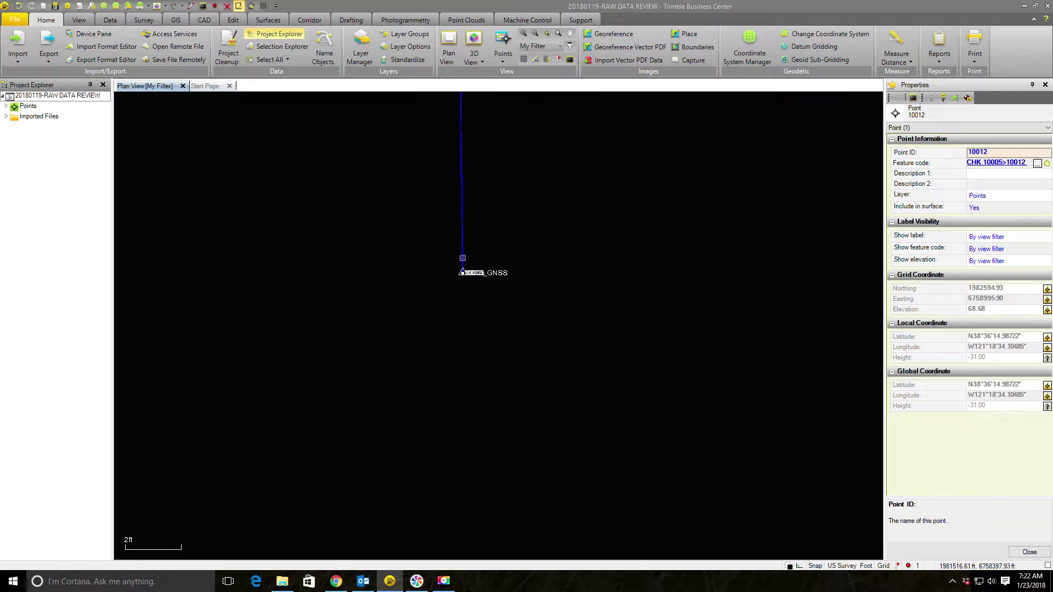
scroll(458, 285, up, 15)
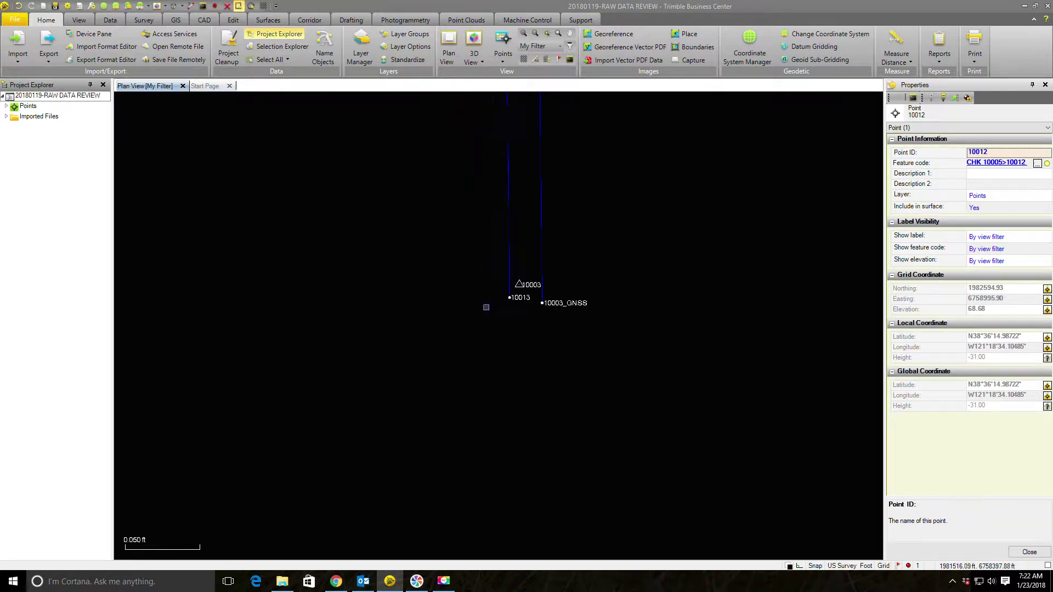
scroll(576, 293, up, 2)
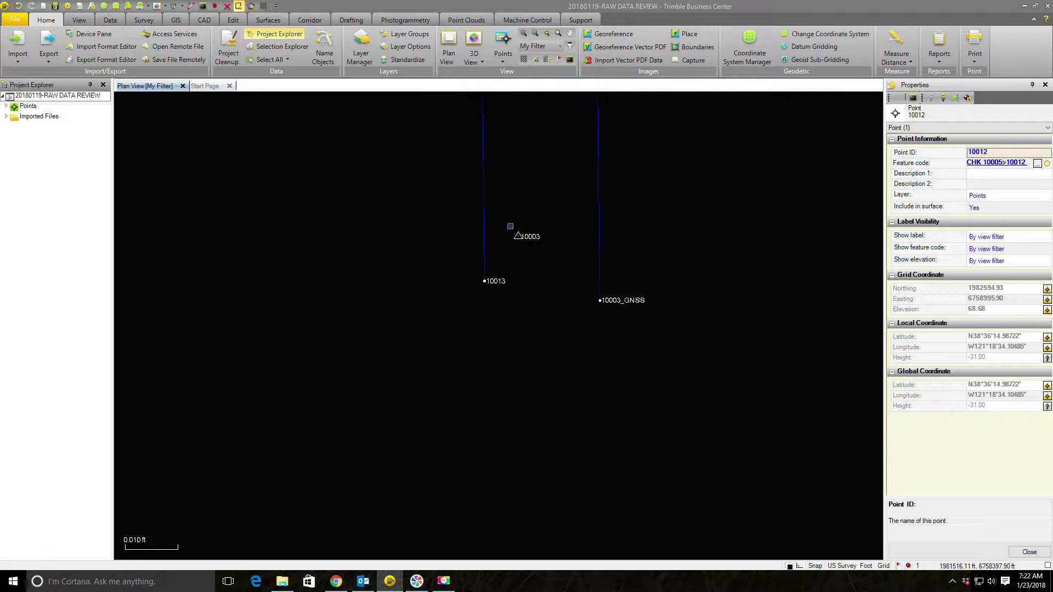
click(535, 239)
right_click(536, 238)
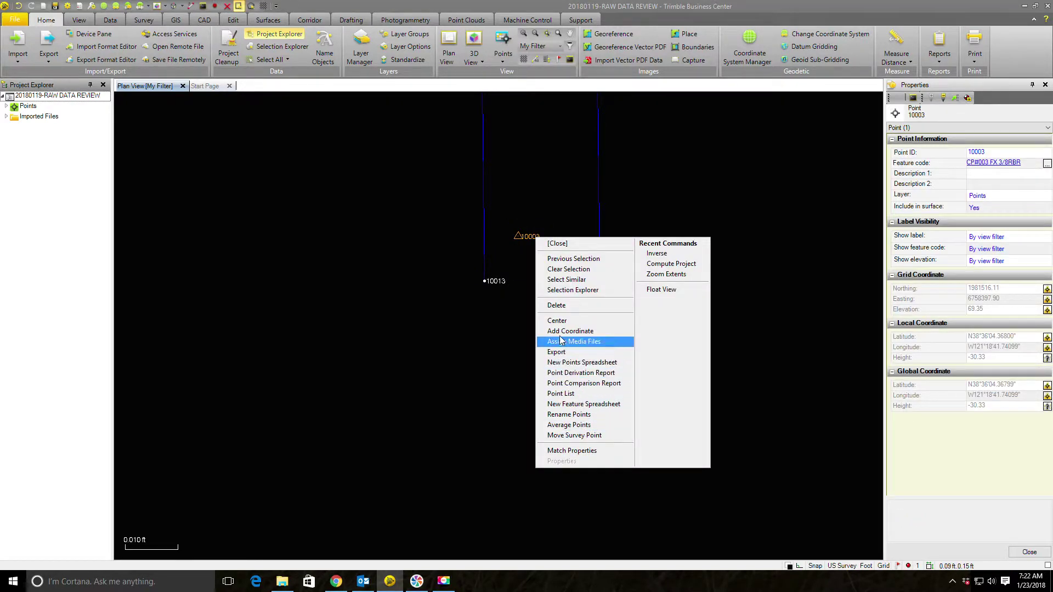
click(557, 305)
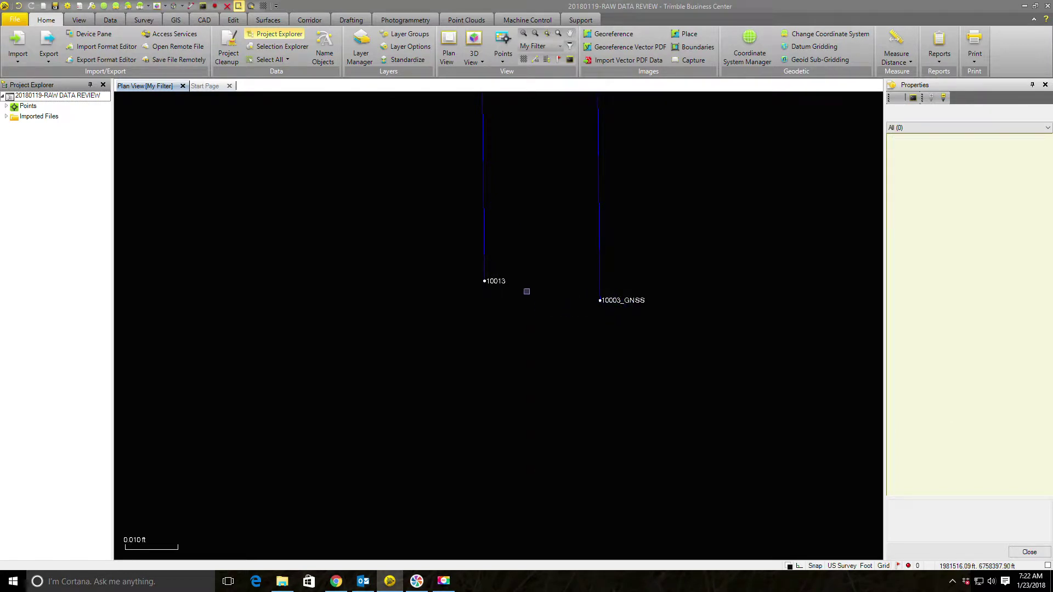
Step: Inverse 10013 to 10003_GNSS (0.02 ft grid, 0.17 ft elevation), then start adding a coordinate to 10013
click(897, 55)
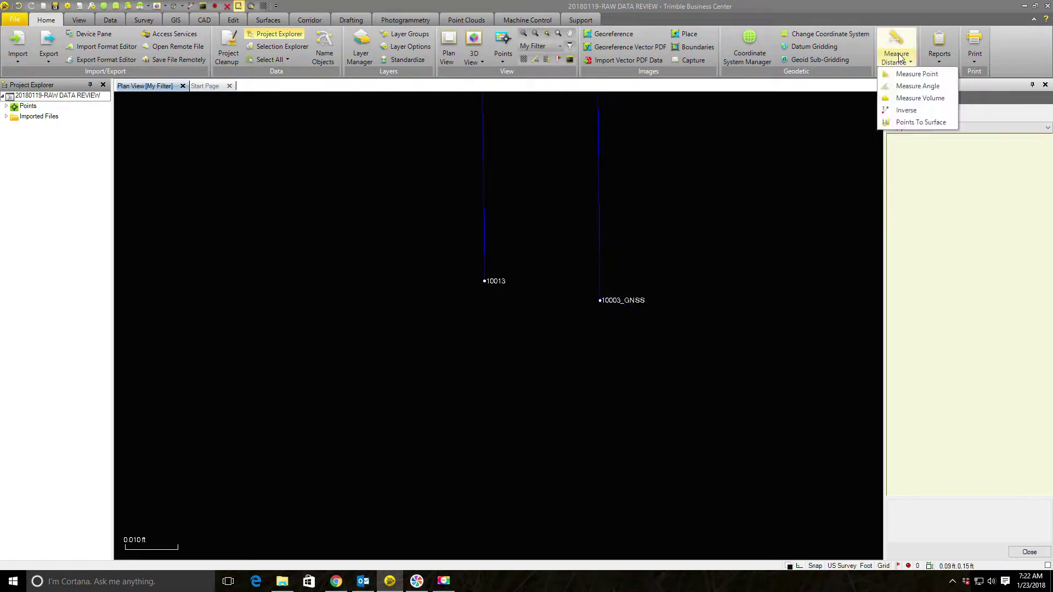
click(907, 116)
click(484, 280)
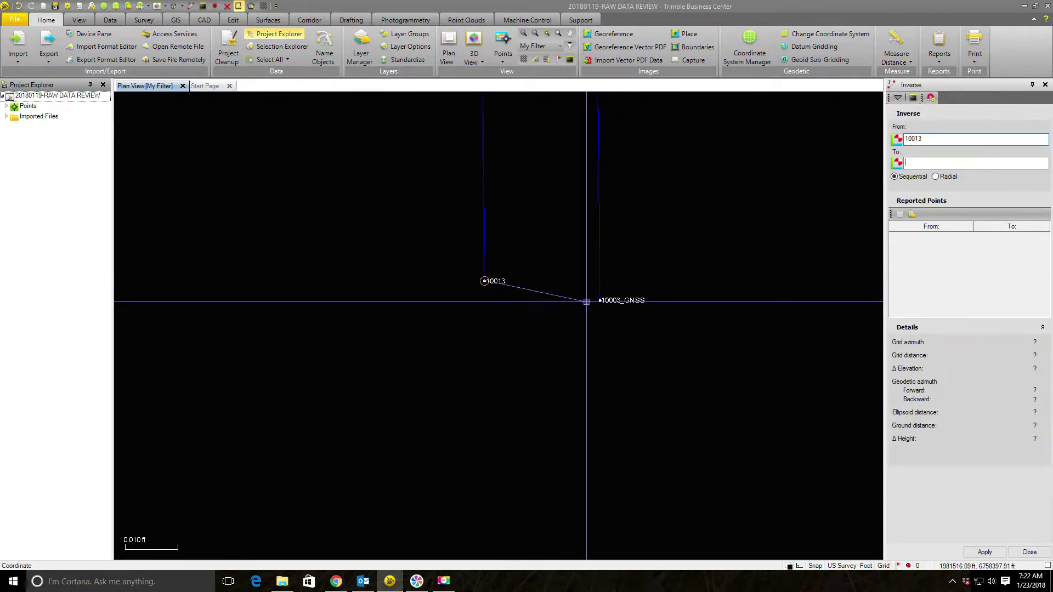
click(600, 300)
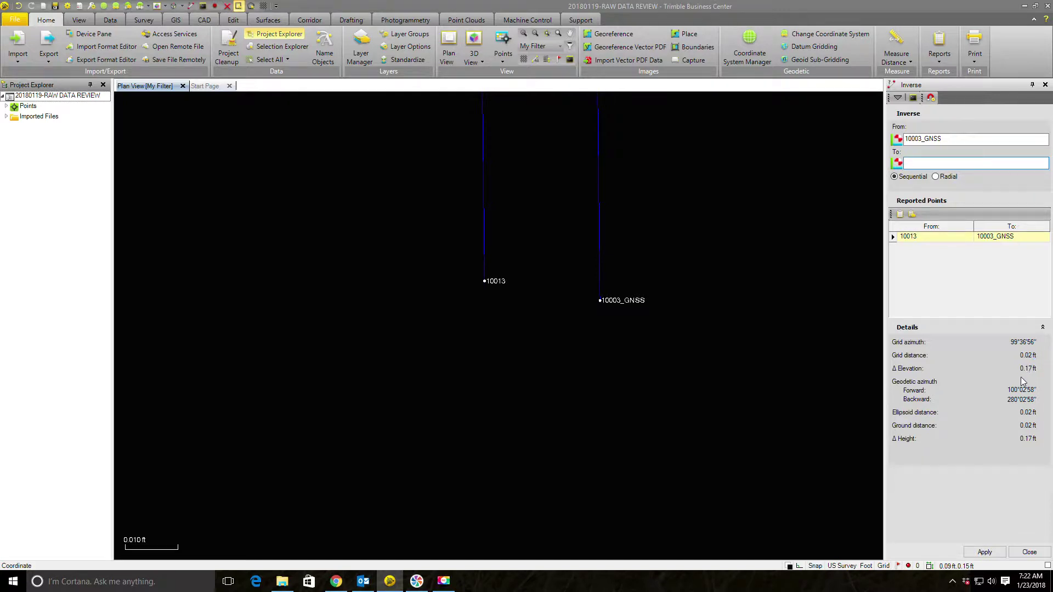
key(Escape)
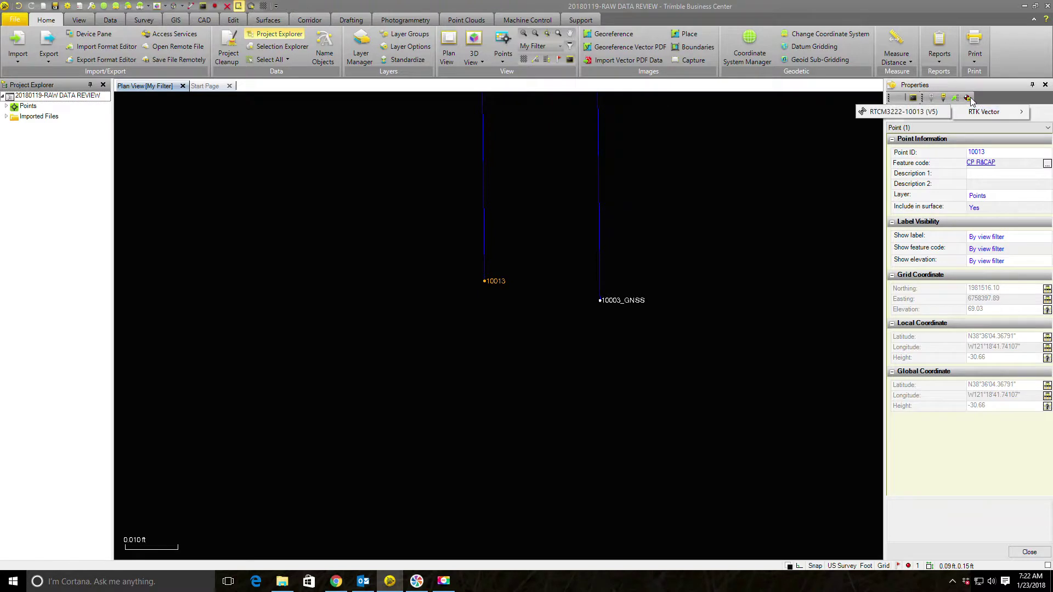
click(970, 100)
Step: Give 10013's new Easting and Elevation Control Quality and confirm the coordinate
click(1040, 187)
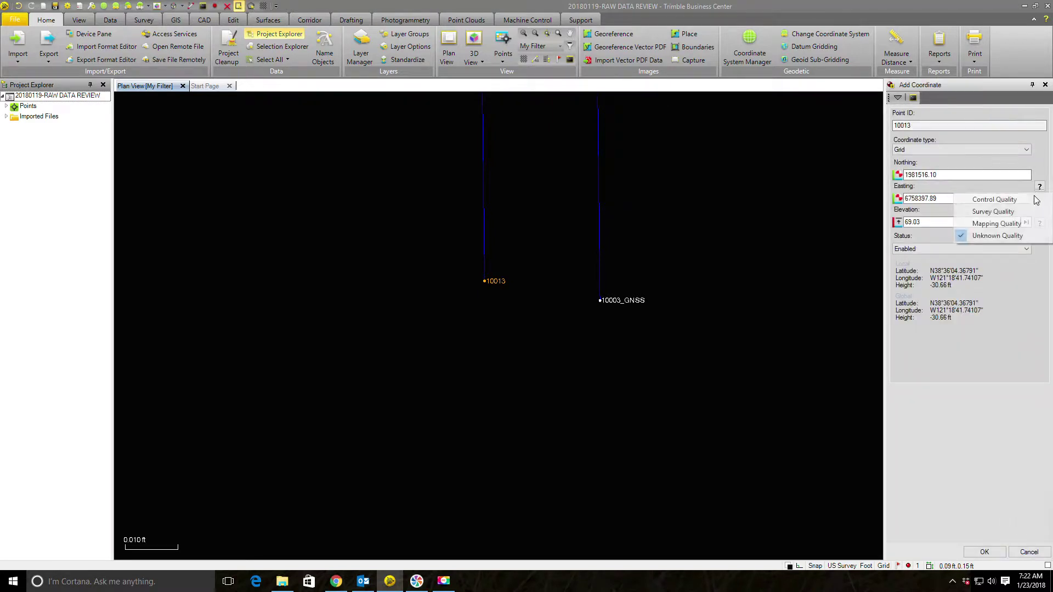
click(1028, 200)
click(1040, 222)
click(994, 235)
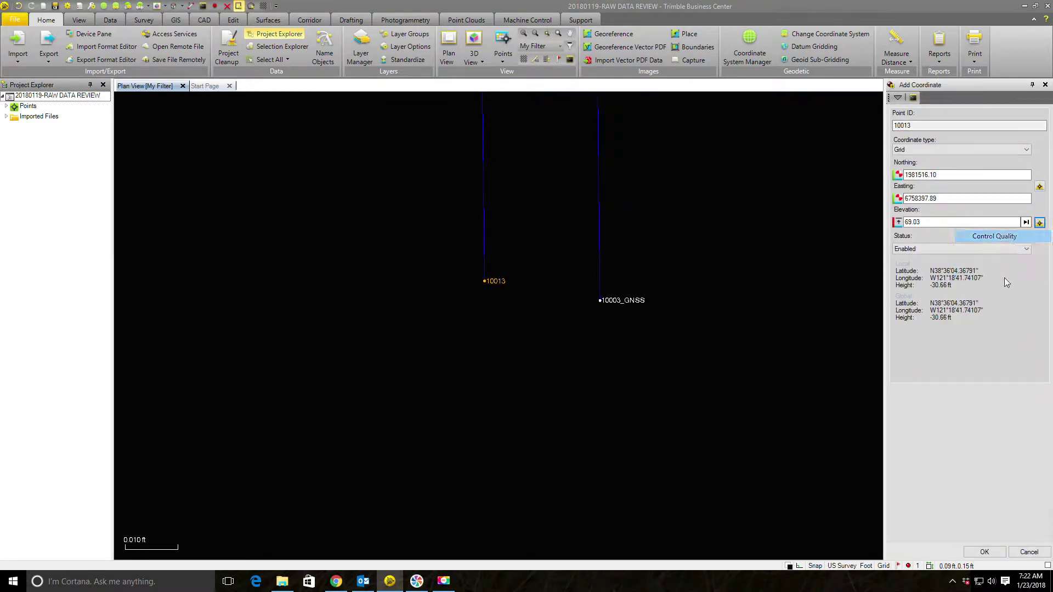
click(990, 552)
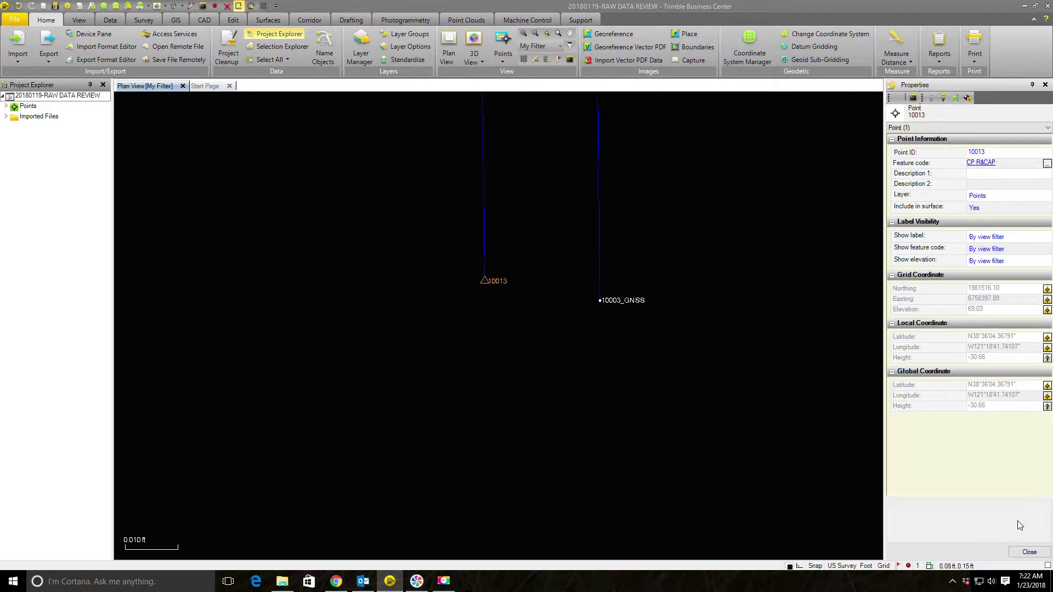
click(1024, 553)
Step: Set the 10003_GNSS vector's status to Enabled as check
click(685, 280)
right_click(686, 279)
click(705, 416)
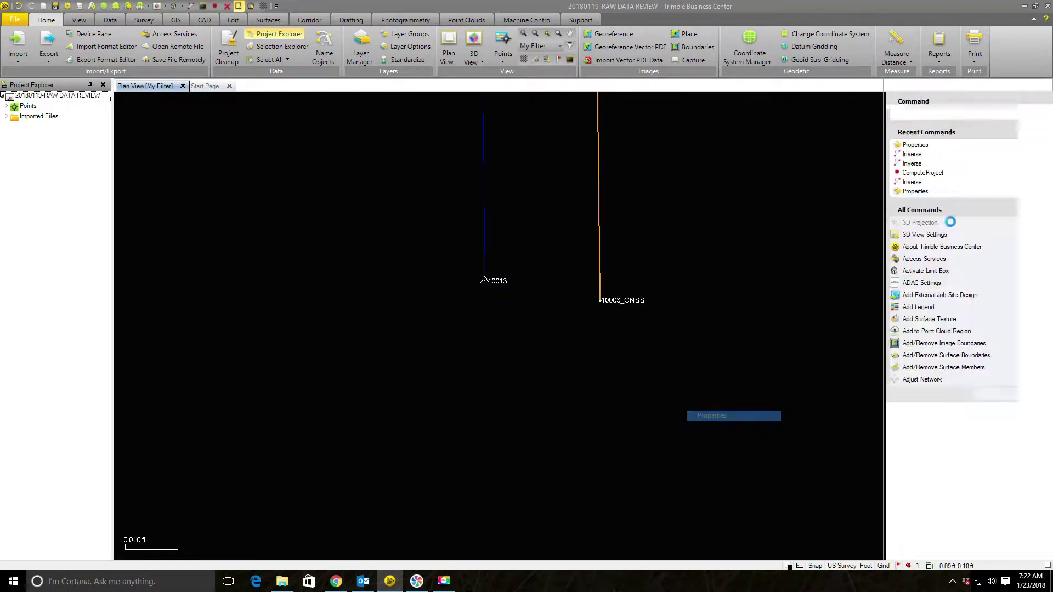
click(1012, 198)
click(1012, 197)
click(1010, 197)
click(1005, 219)
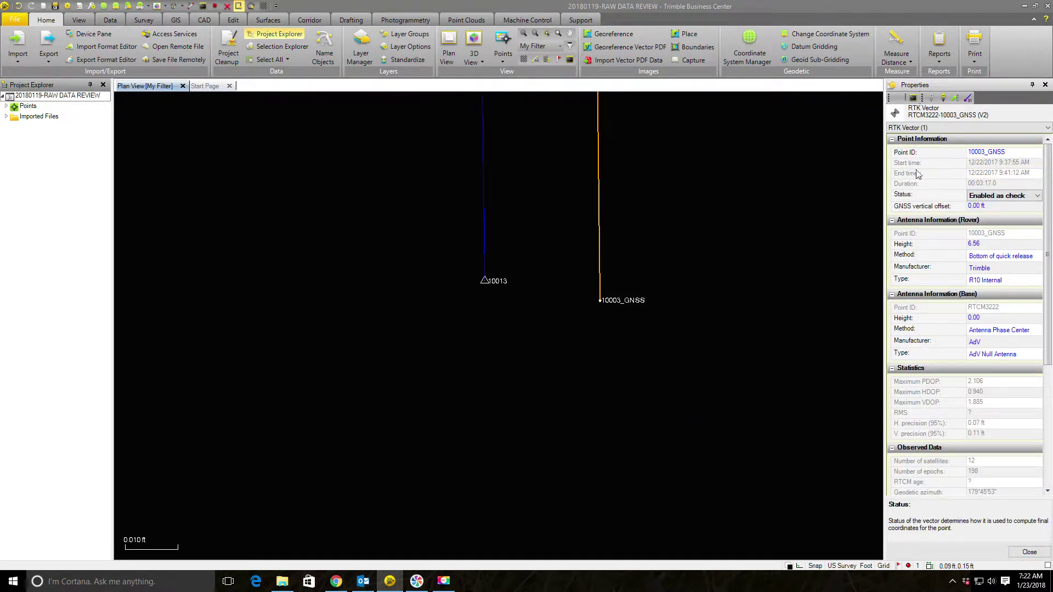
Step: Rename the vector's point ID to 10013, merge it into 10013, and recompute the project
click(975, 153)
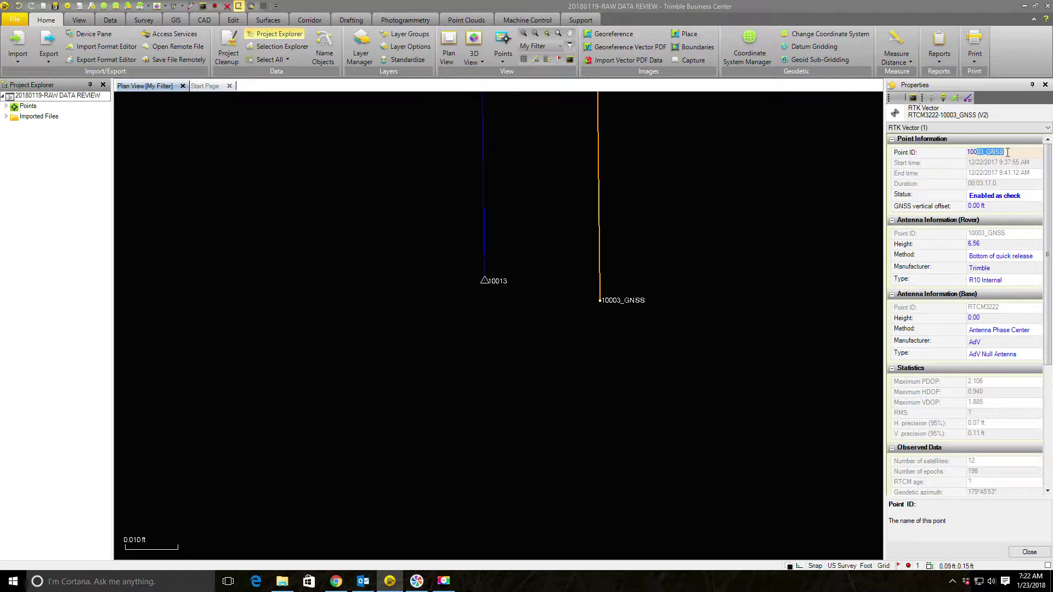
text(13)
key(Return)
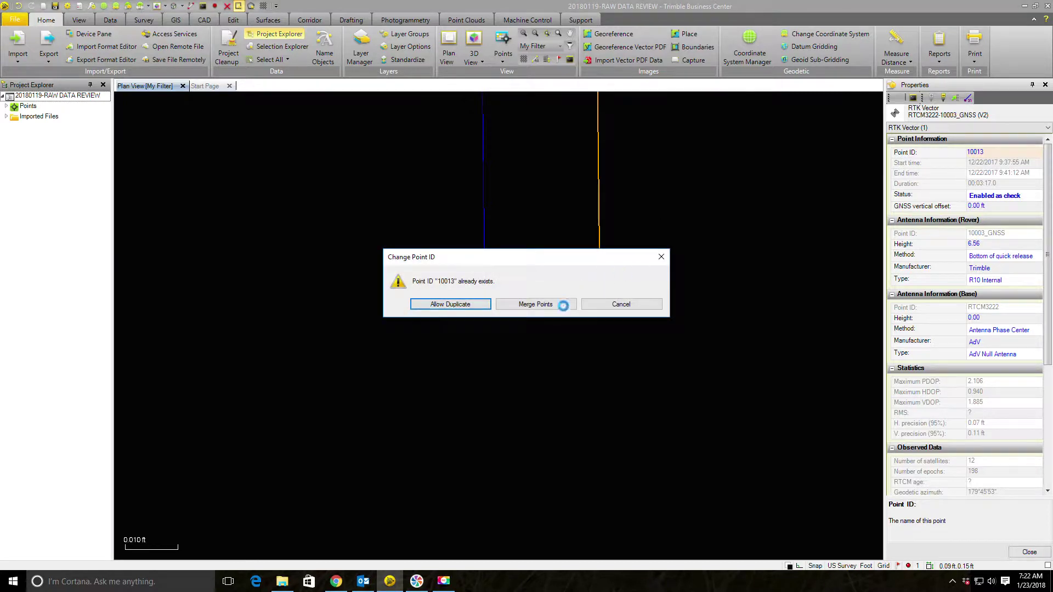
click(545, 304)
click(487, 274)
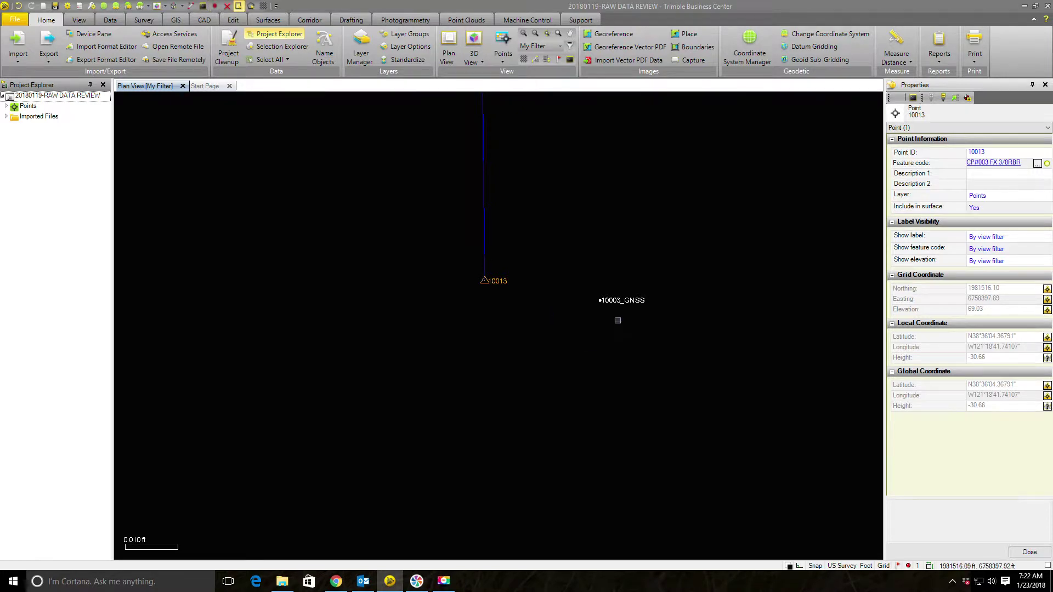
click(216, 5)
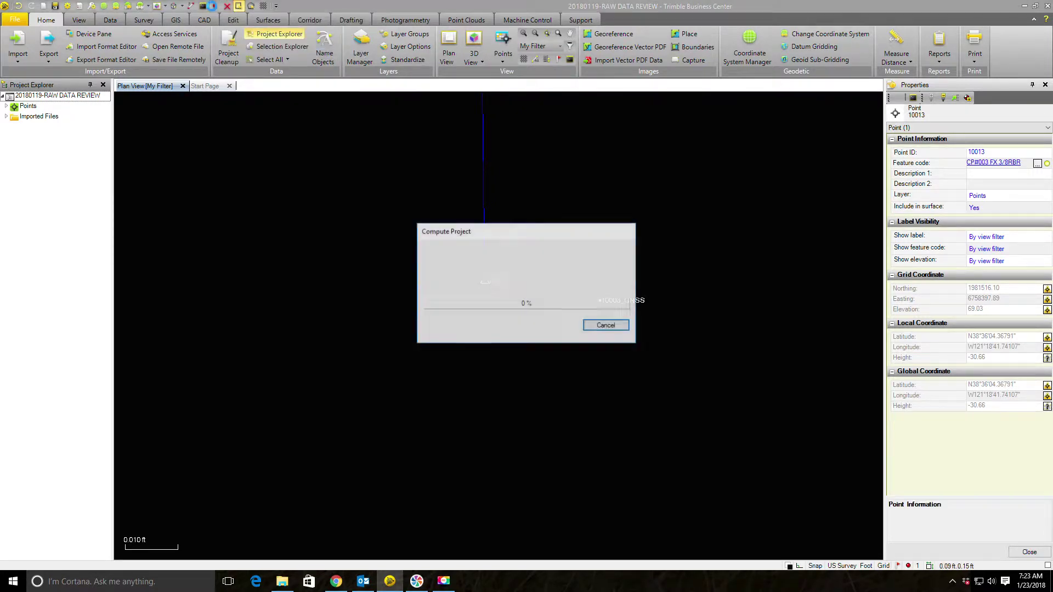
Step: Zoom out, pan and zoom back in on point 10004 until 10014 and 10004_GNSS separate
scroll(634, 315, down, 5)
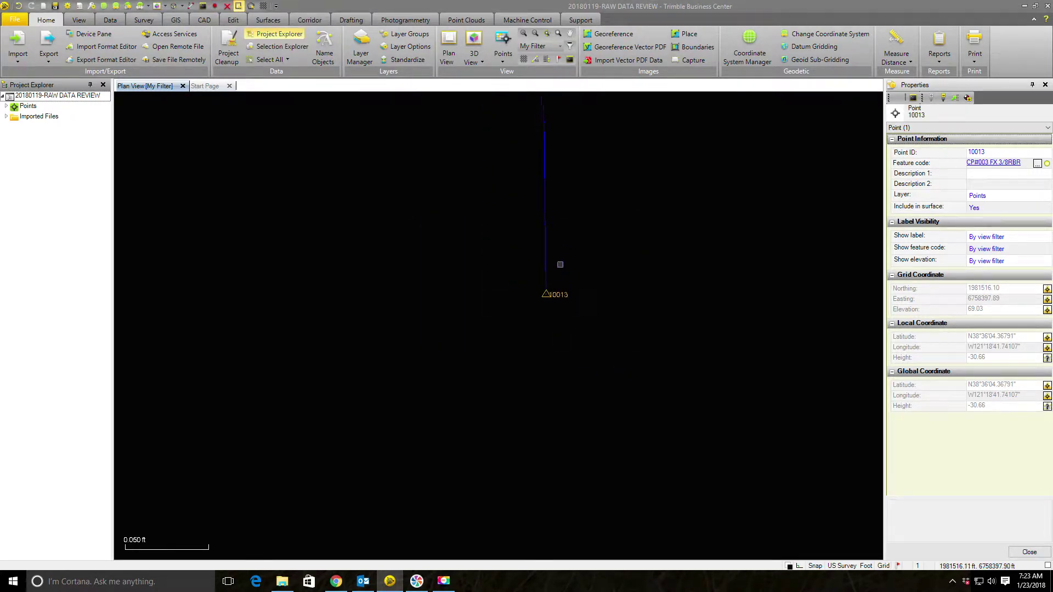
scroll(536, 307, down, 6)
scroll(547, 277, down, 8)
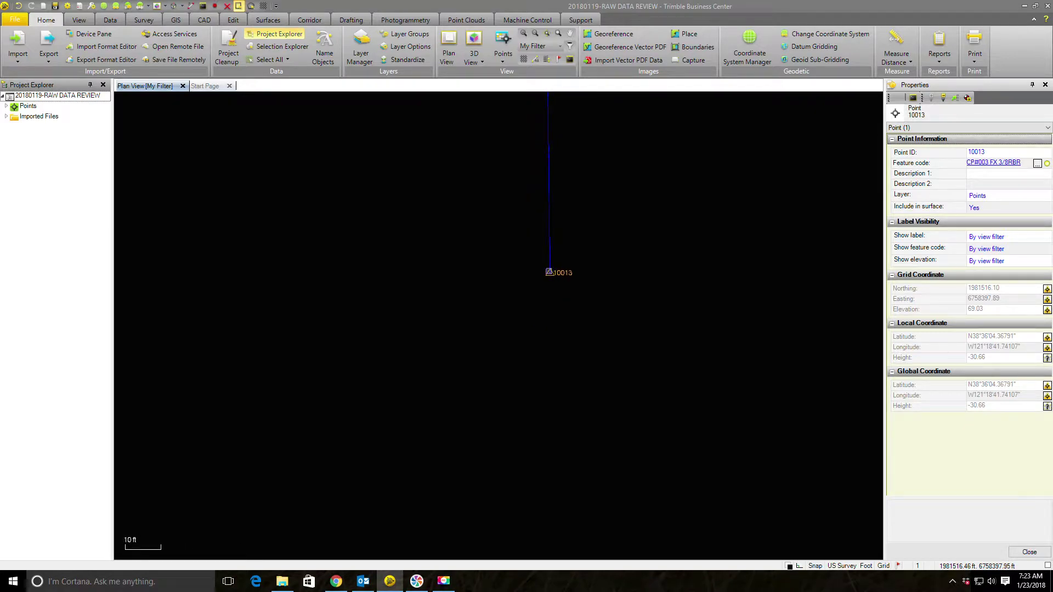
scroll(547, 273, down, 8)
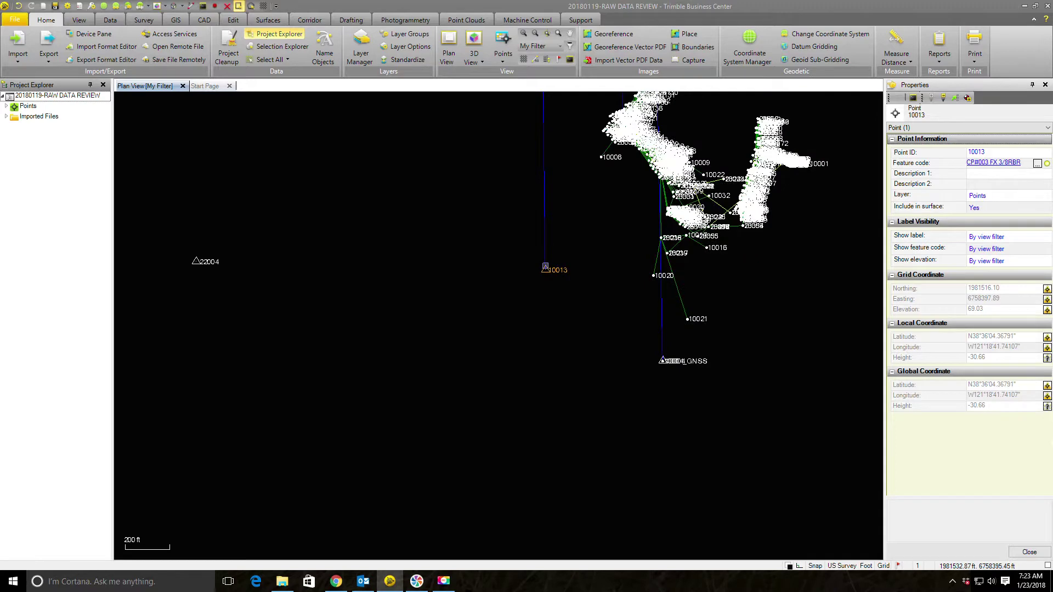
middle_drag(655, 302, 630, 336)
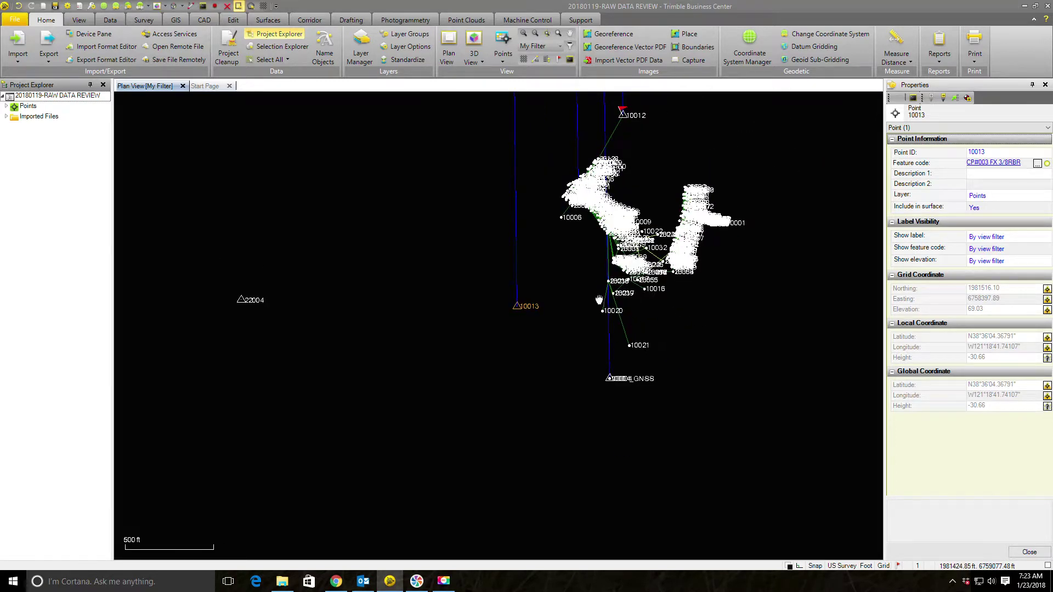
scroll(625, 370, up, 6)
scroll(617, 416, up, 15)
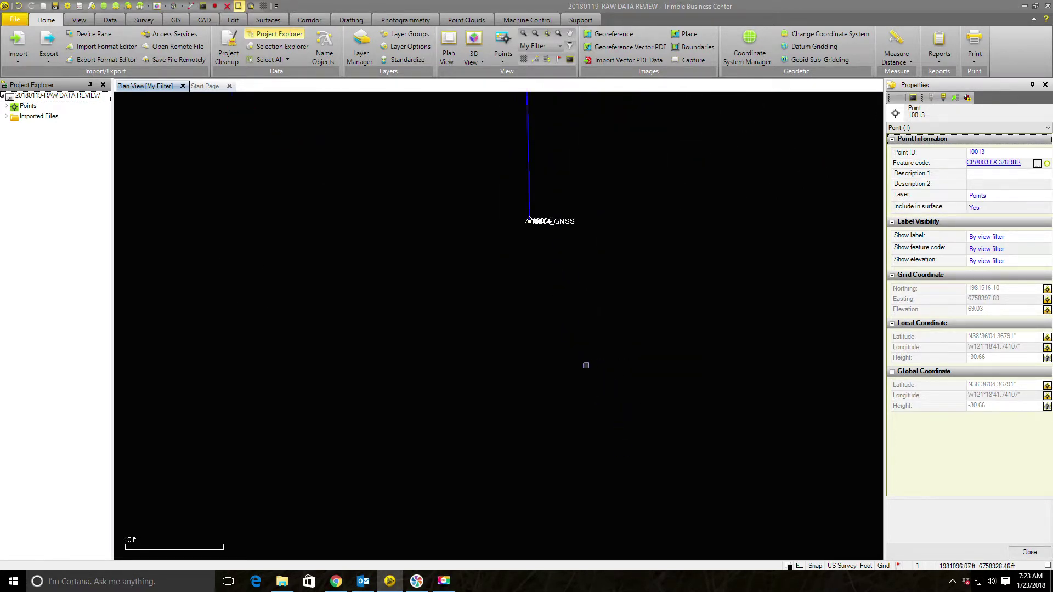
scroll(514, 208, up, 10)
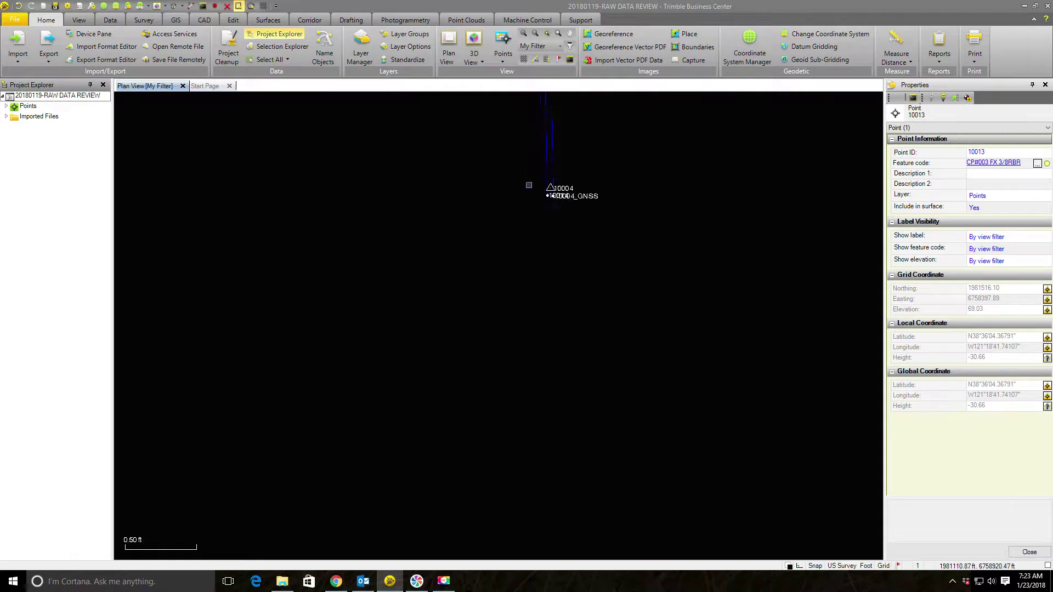
scroll(560, 181, up, 3)
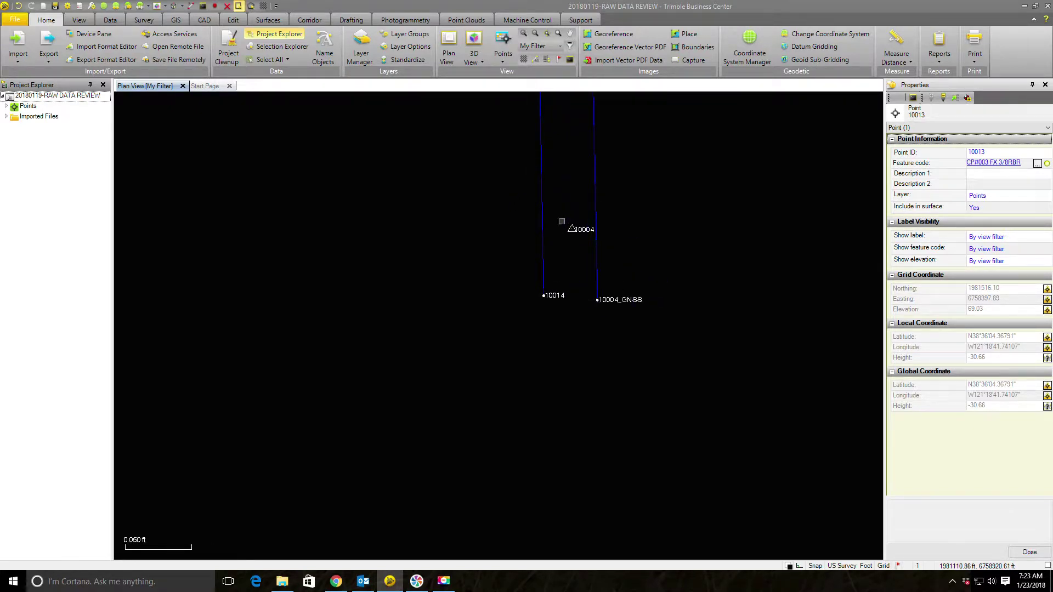
Step: Delete point 10004
click(576, 235)
right_click(578, 236)
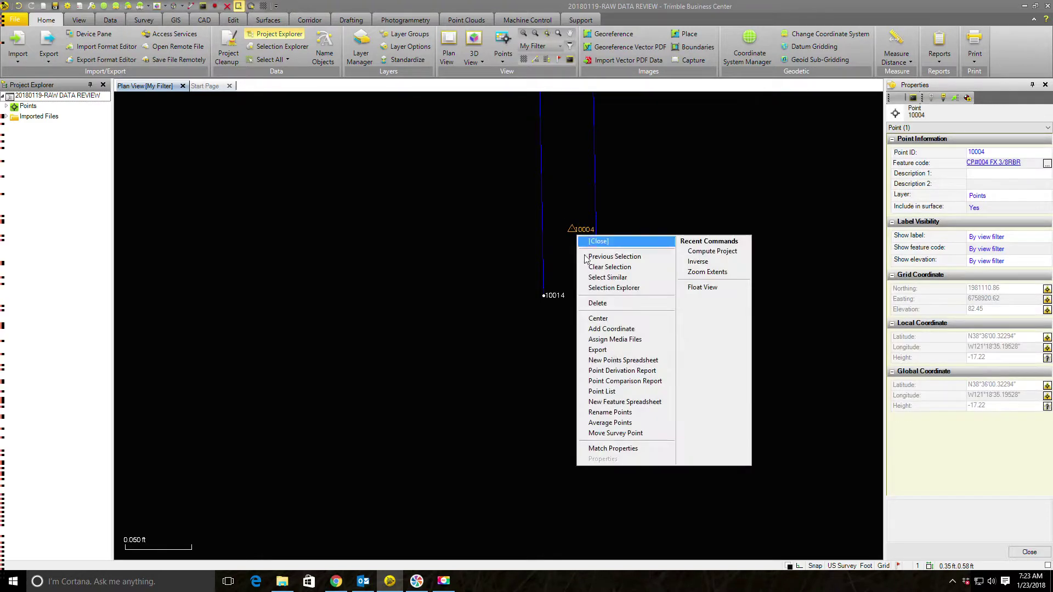
click(617, 305)
Step: Add a coordinate to 10014 with Control Quality Easting and Elevation
click(559, 298)
click(967, 98)
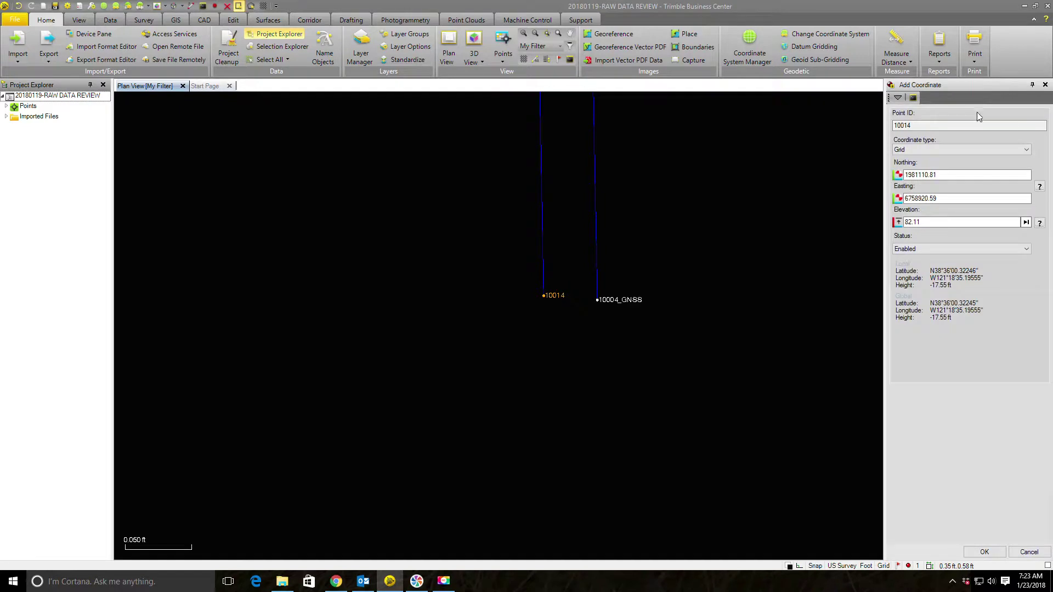
click(1039, 188)
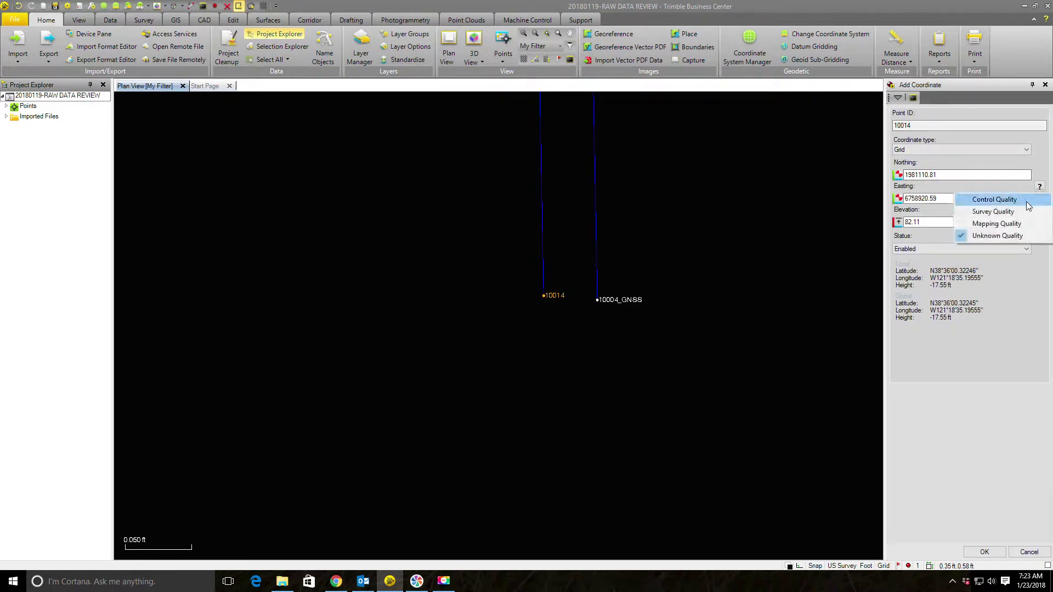
click(994, 200)
click(1039, 222)
click(994, 235)
click(985, 552)
click(710, 400)
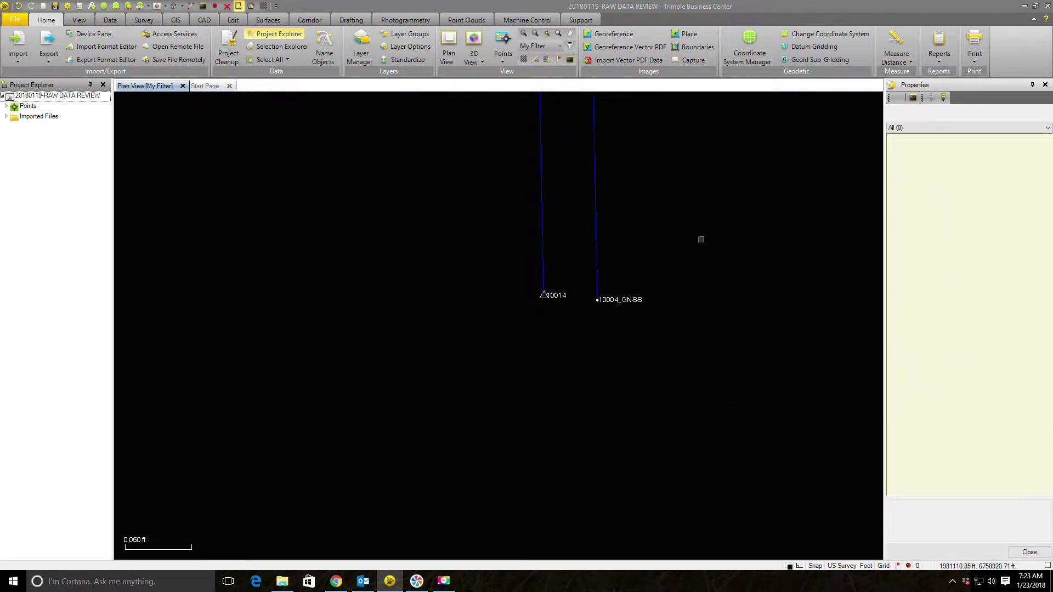
Step: Start an inverse measurement from point 10014
click(905, 57)
click(922, 99)
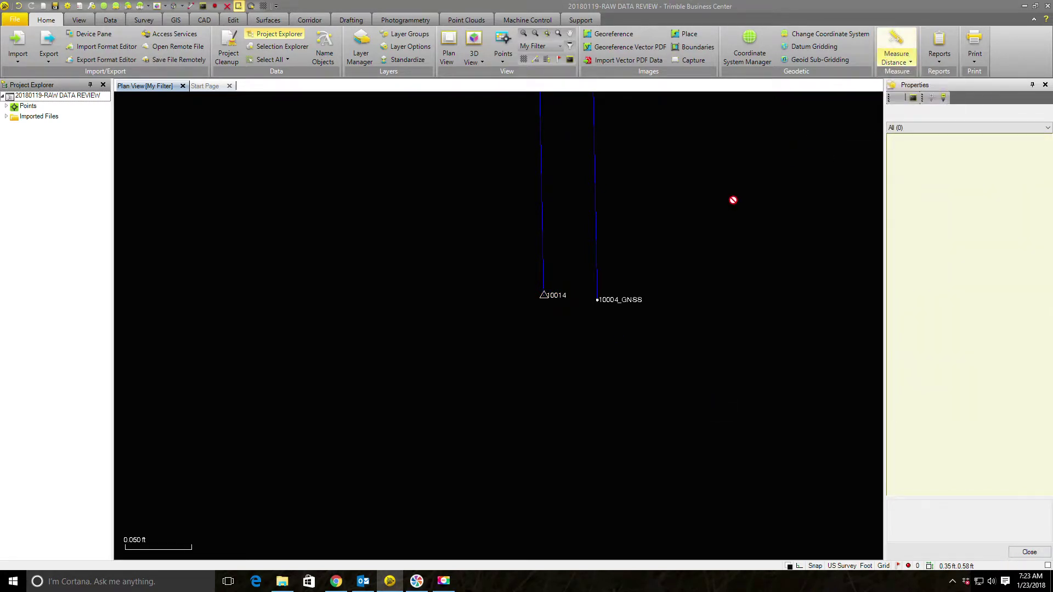
click(545, 295)
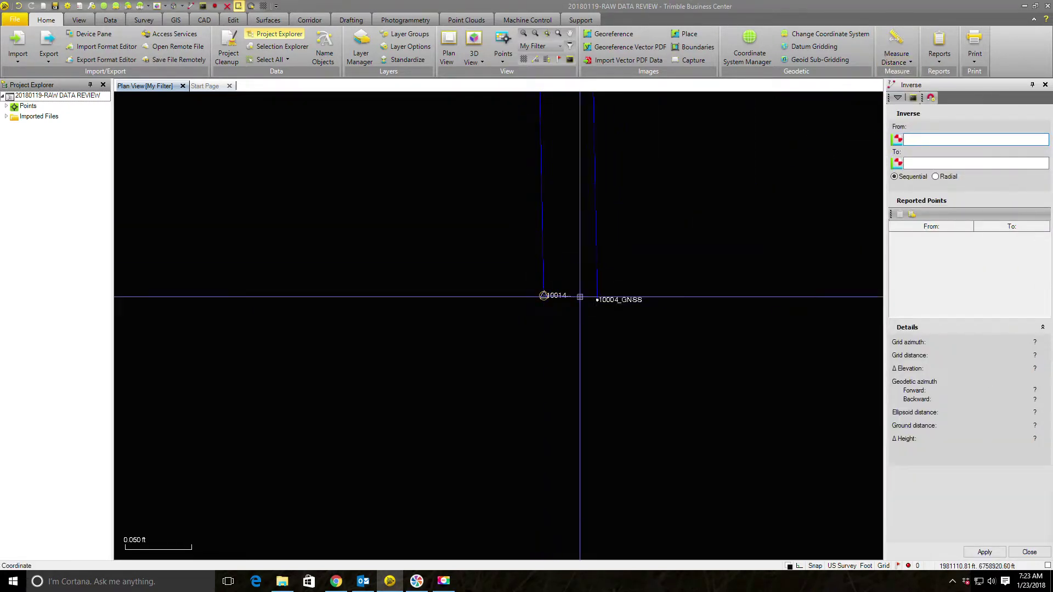
Step: End the inverse at 10004_GNSS, reading 0.04 ft grid distance and 0.11 ft elevation difference
click(598, 300)
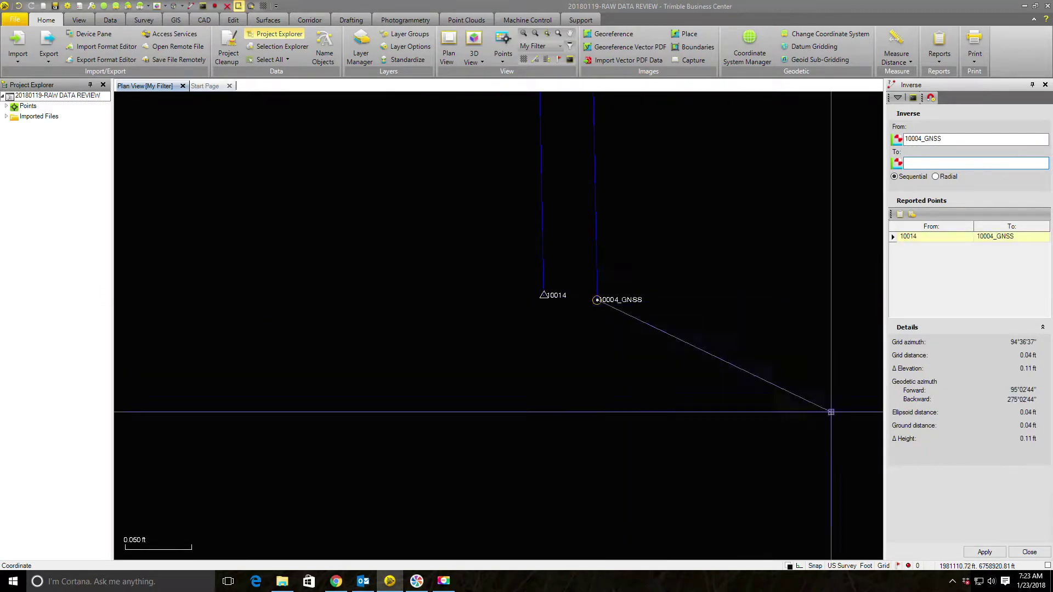
key(Escape)
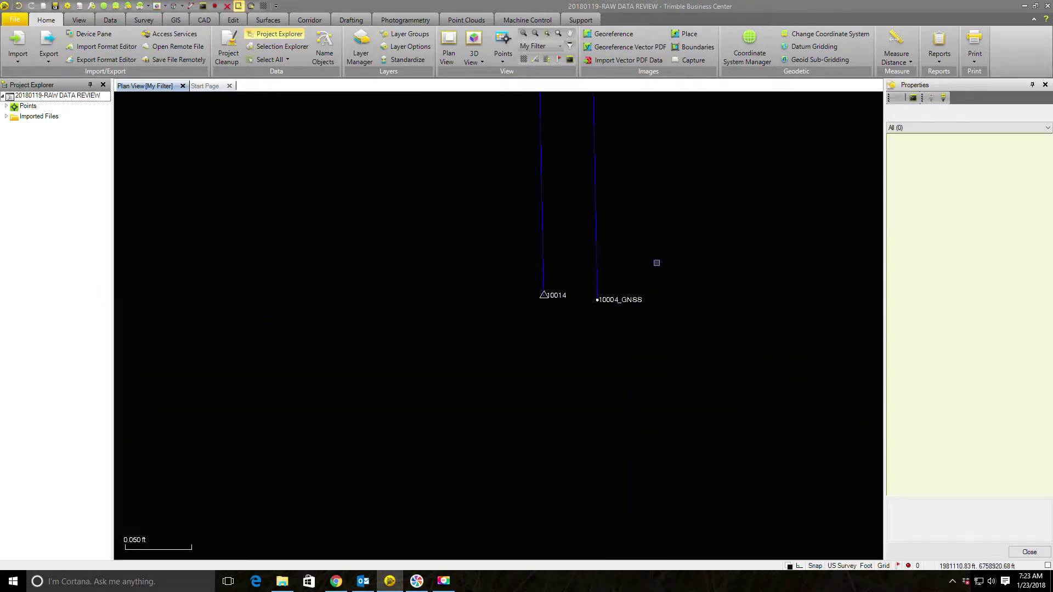
click(627, 299)
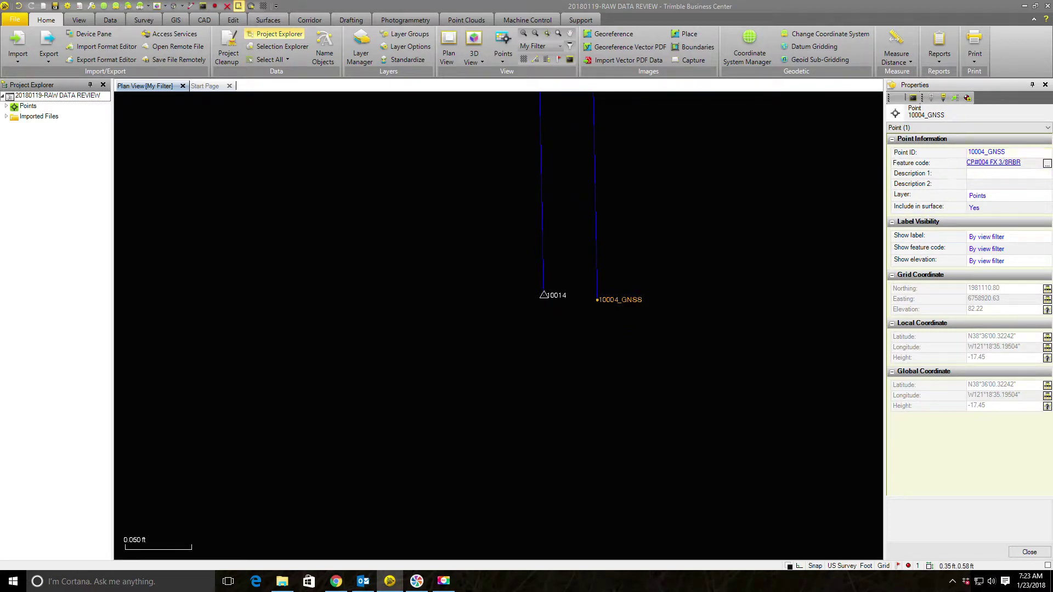
key(Escape)
Step: Set the RTK vector to 10004_GNSS to Enabled as check
click(592, 168)
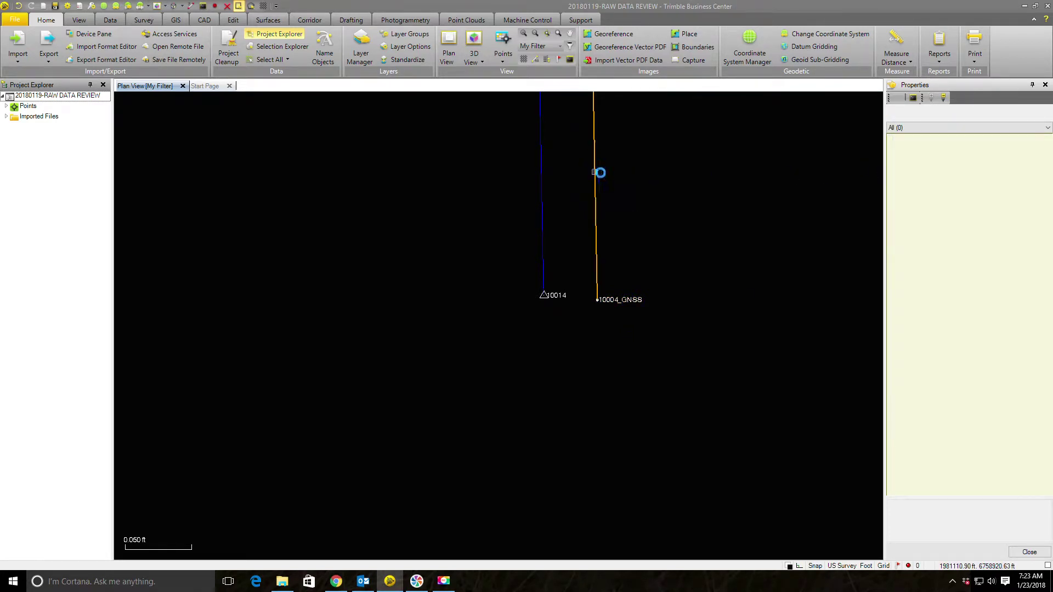
click(1012, 200)
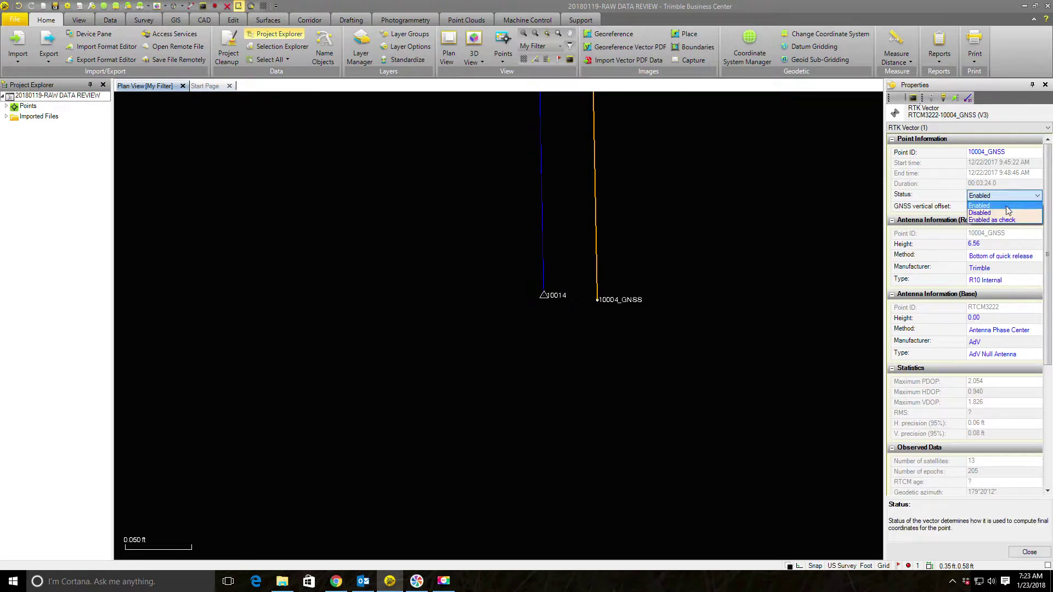
click(1007, 219)
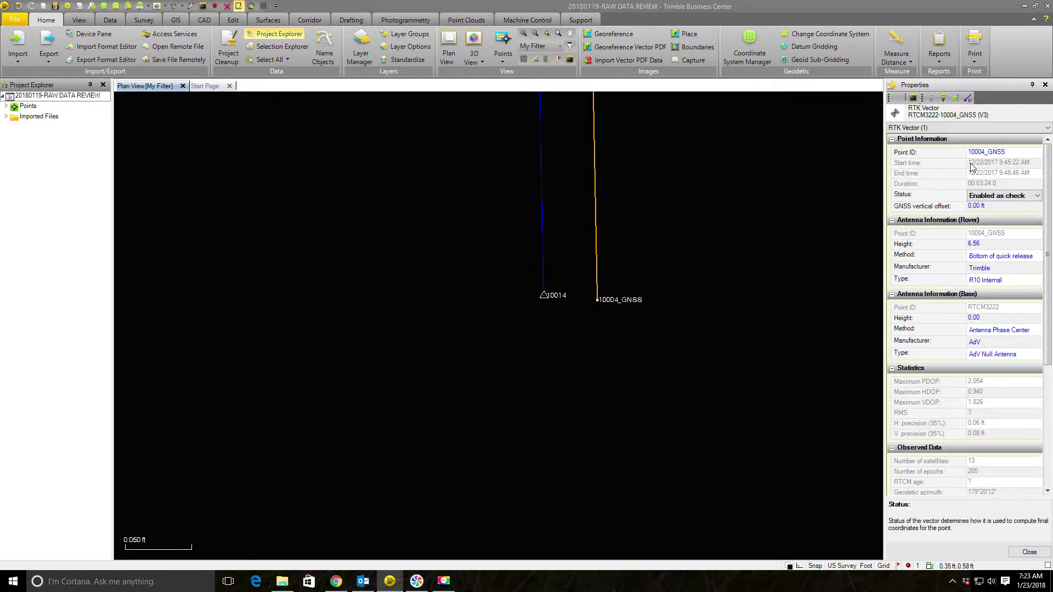
Step: Rename the vector's point ID to 10014, merge it into 10014, and recompute
click(1007, 151)
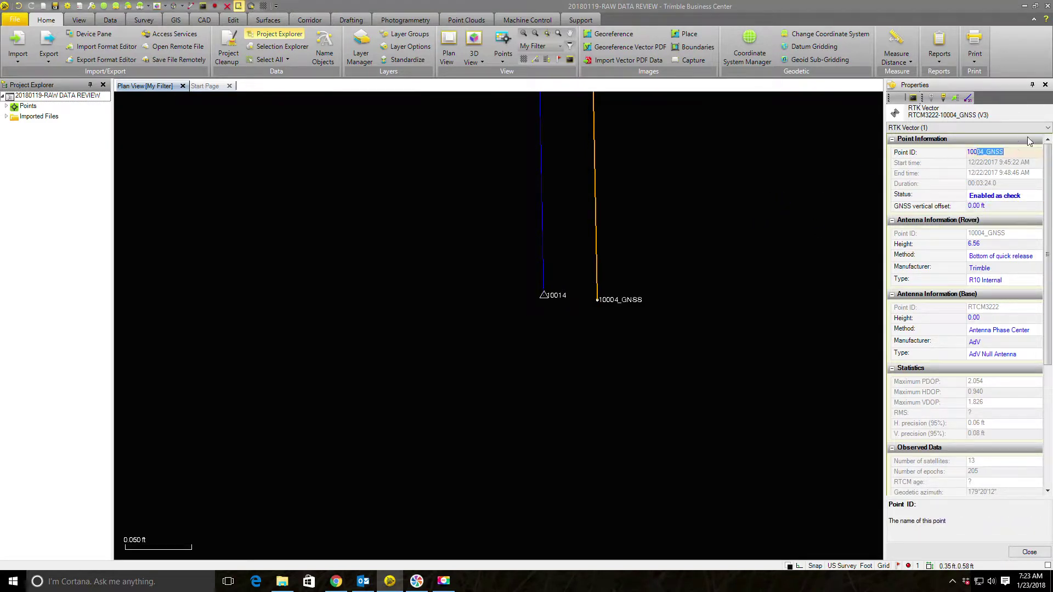
text(10014)
key(Return)
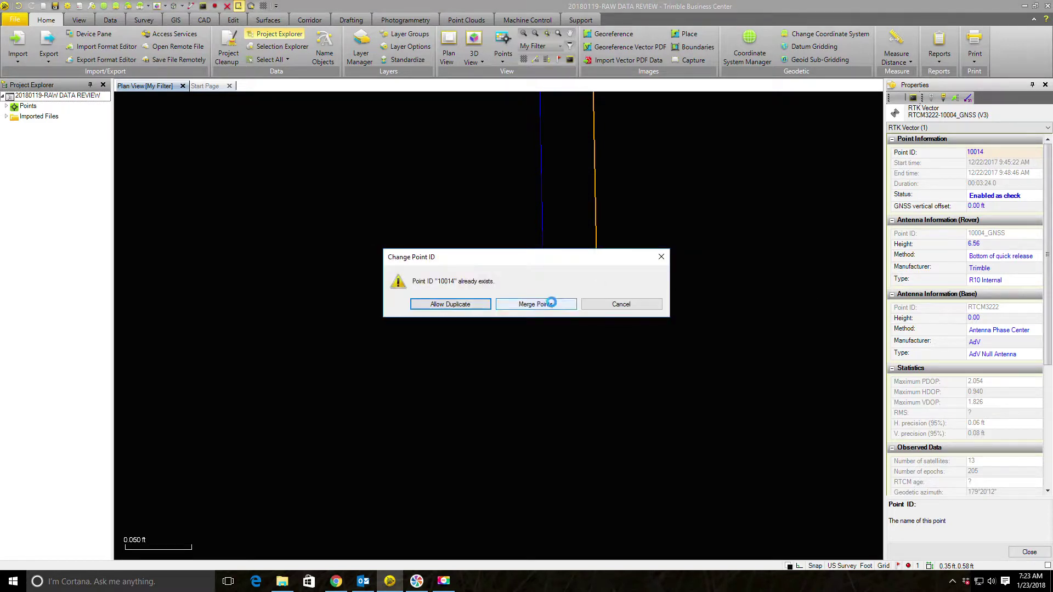
click(543, 304)
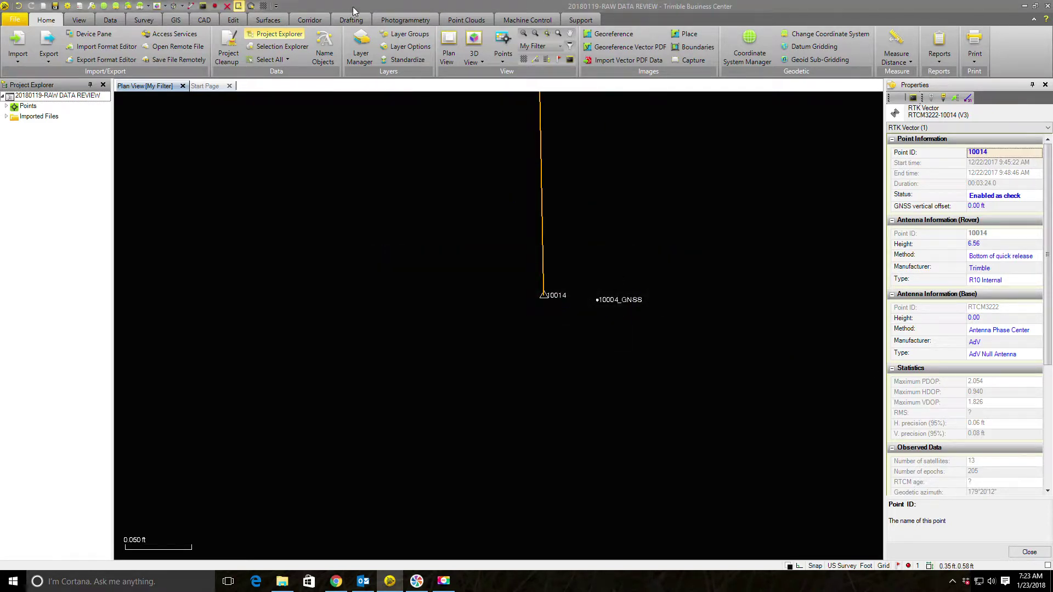
click(215, 6)
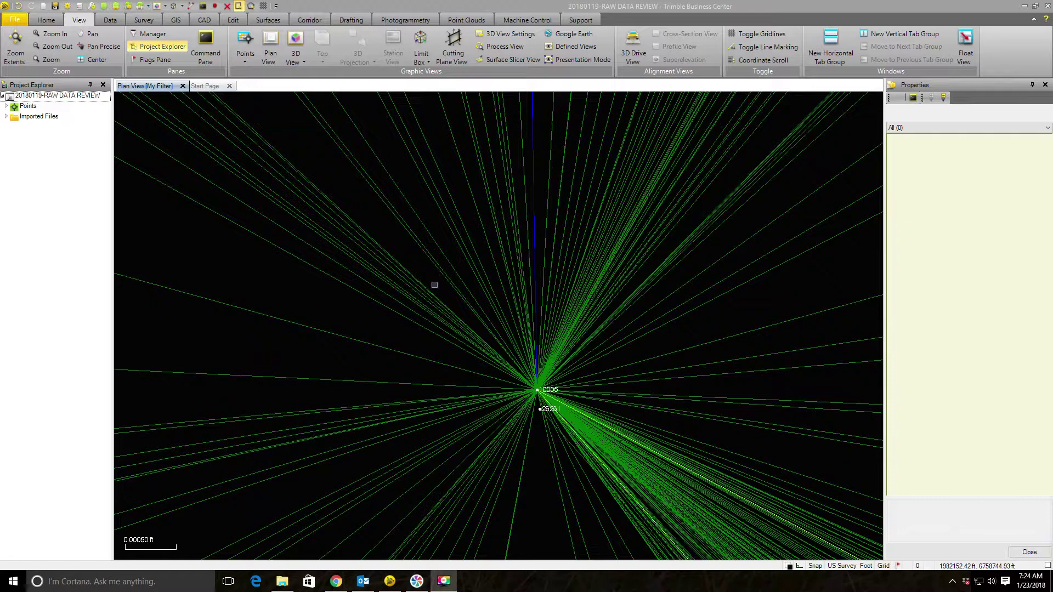
Step: Zoom out to the whole project, then zoom back in on point 10005 beside 26231
scroll(496, 304, down, 10)
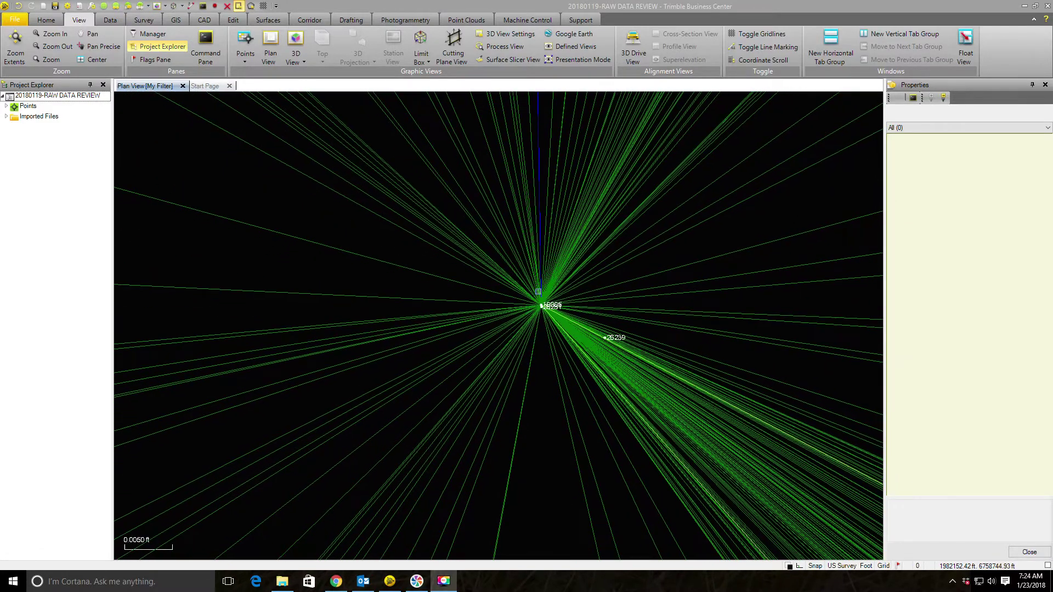
scroll(532, 283, down, 12)
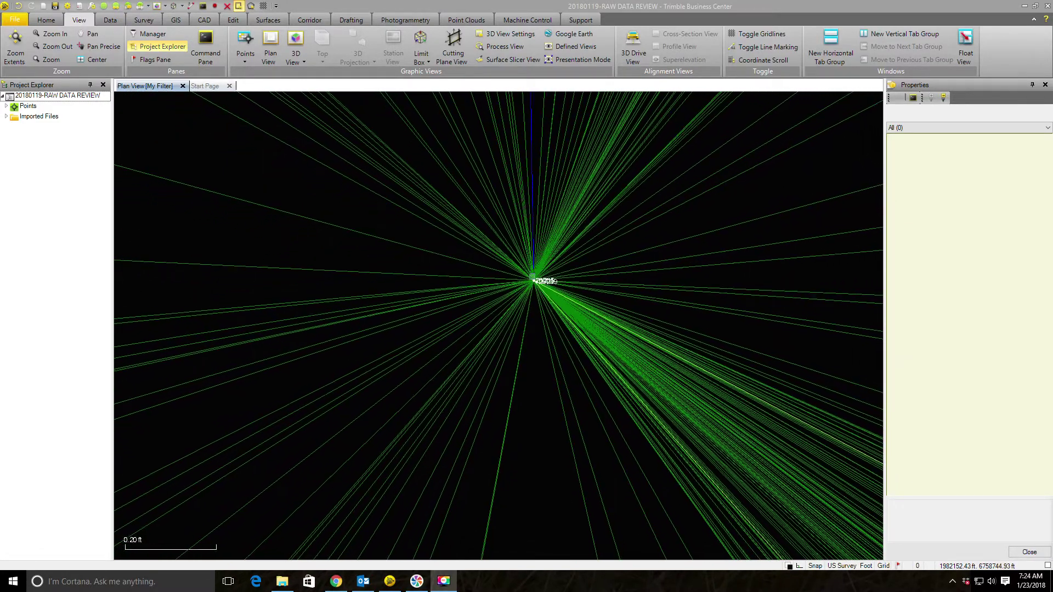
scroll(532, 280, down, 8)
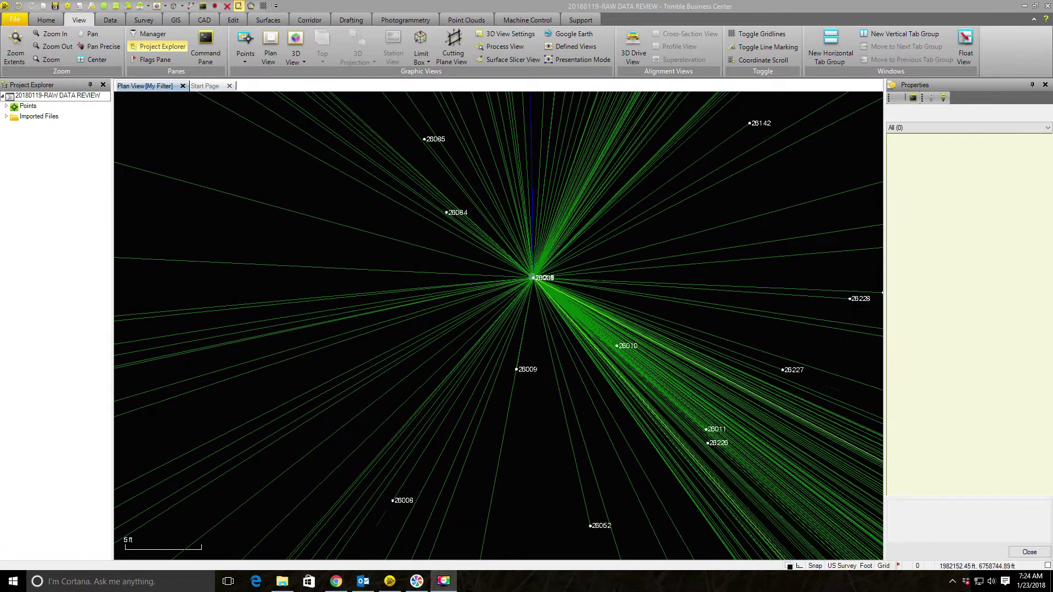
scroll(531, 276, down, 10)
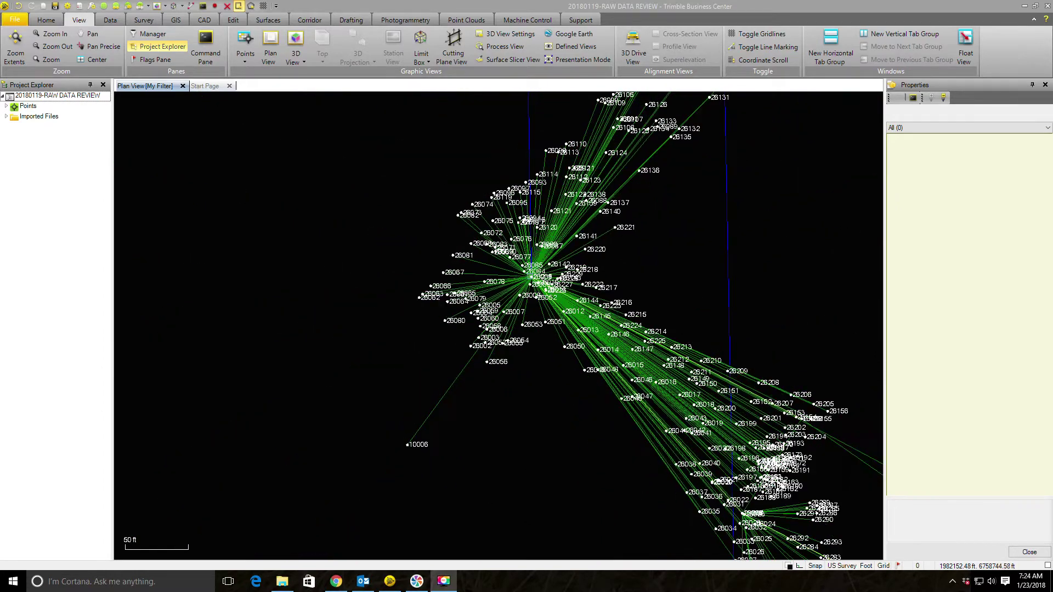
scroll(530, 274, down, 3)
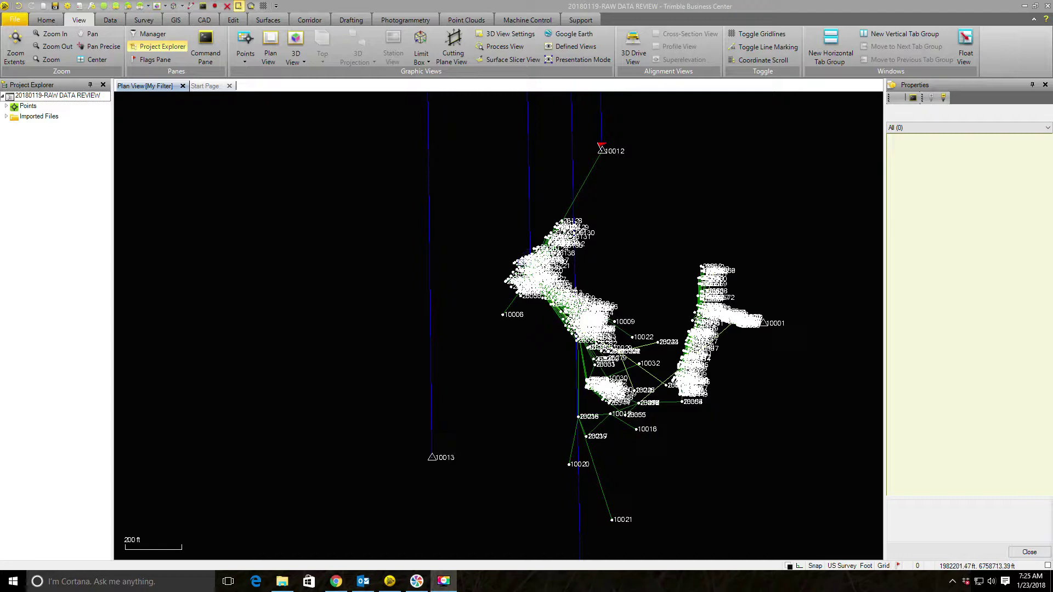
scroll(528, 279, up, 5)
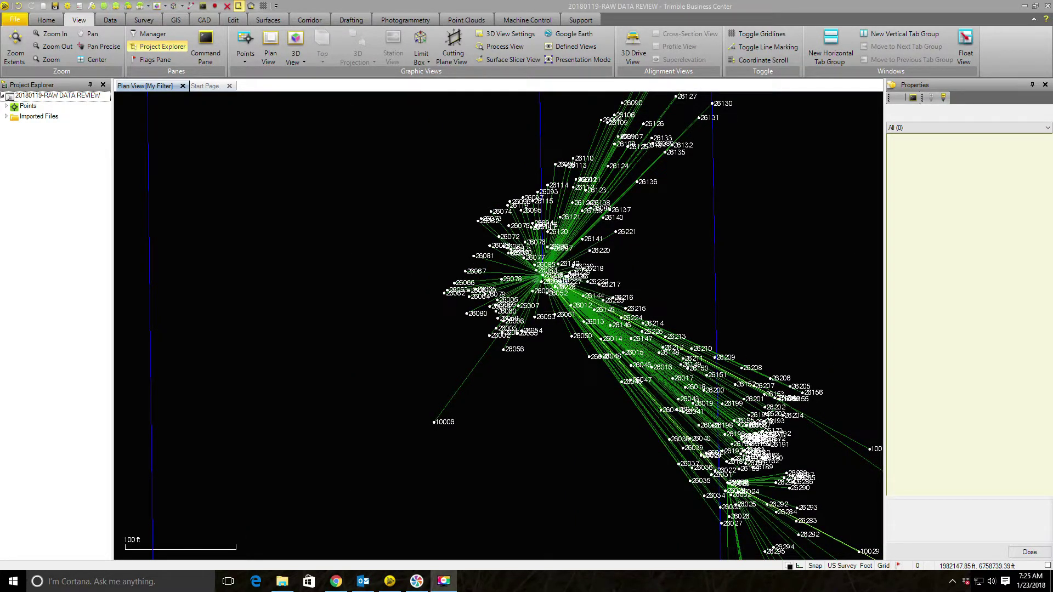
scroll(482, 301, up, 10)
scroll(481, 301, up, 12)
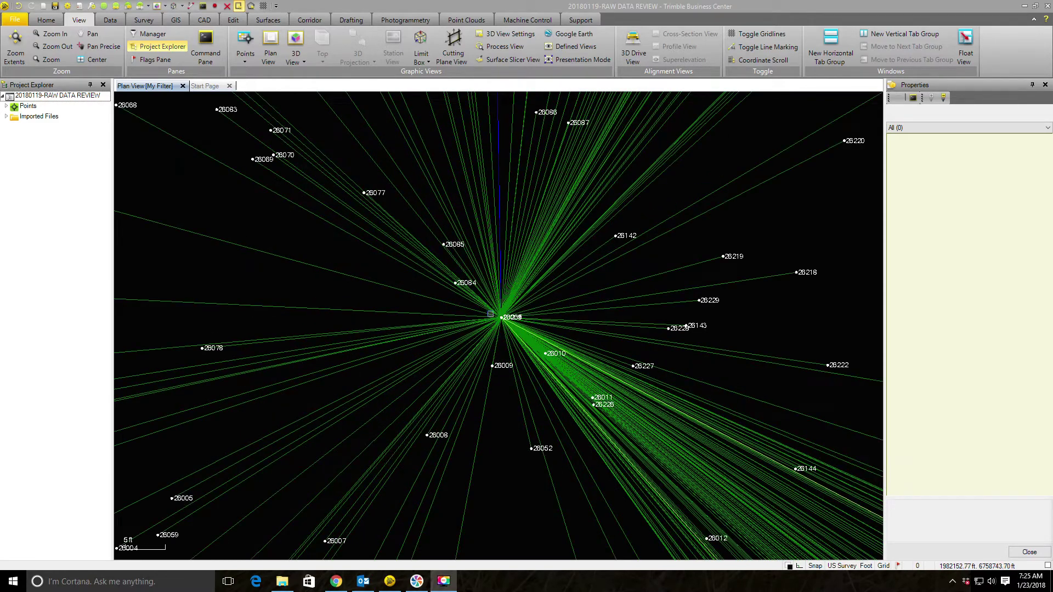
scroll(521, 318, up, 10)
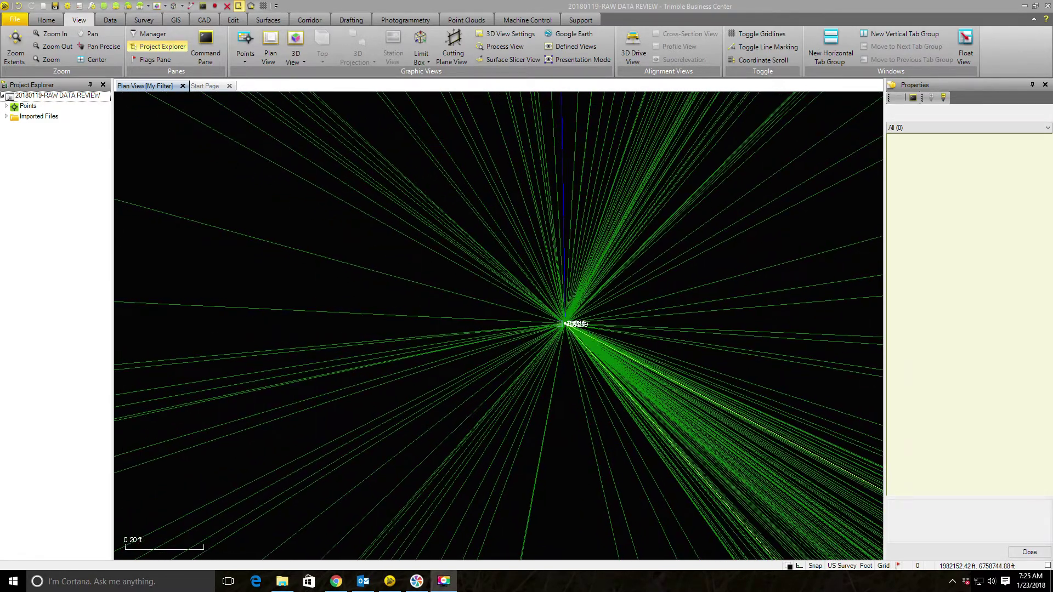
scroll(550, 322, up, 10)
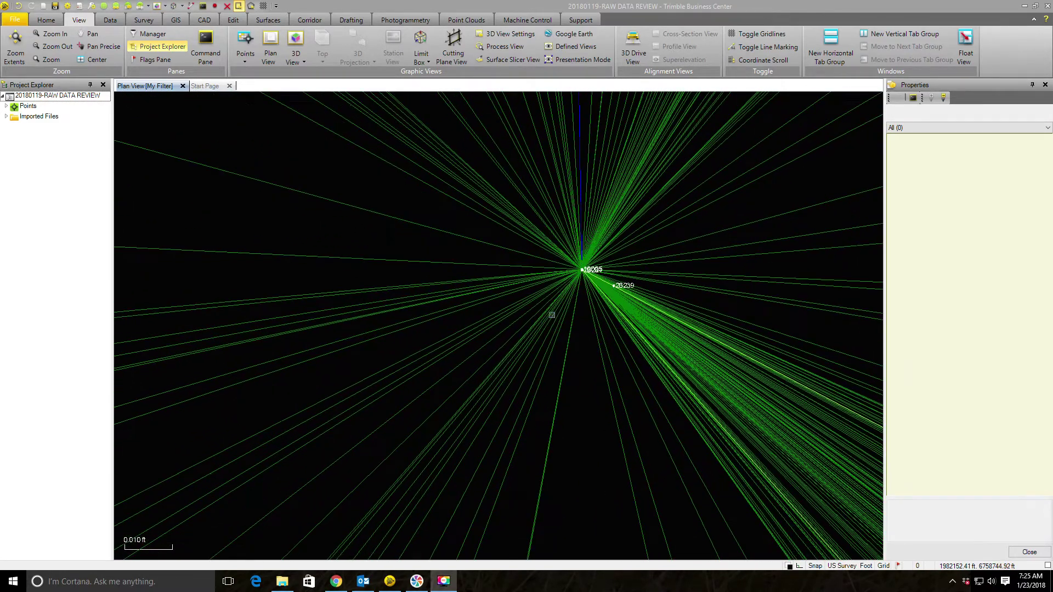
scroll(564, 242, up, 7)
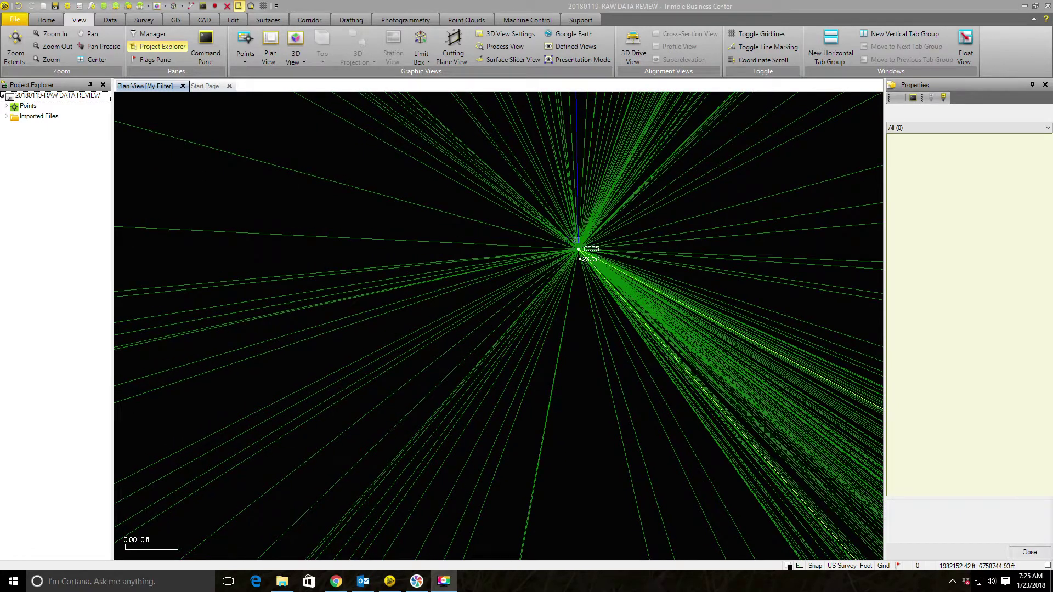